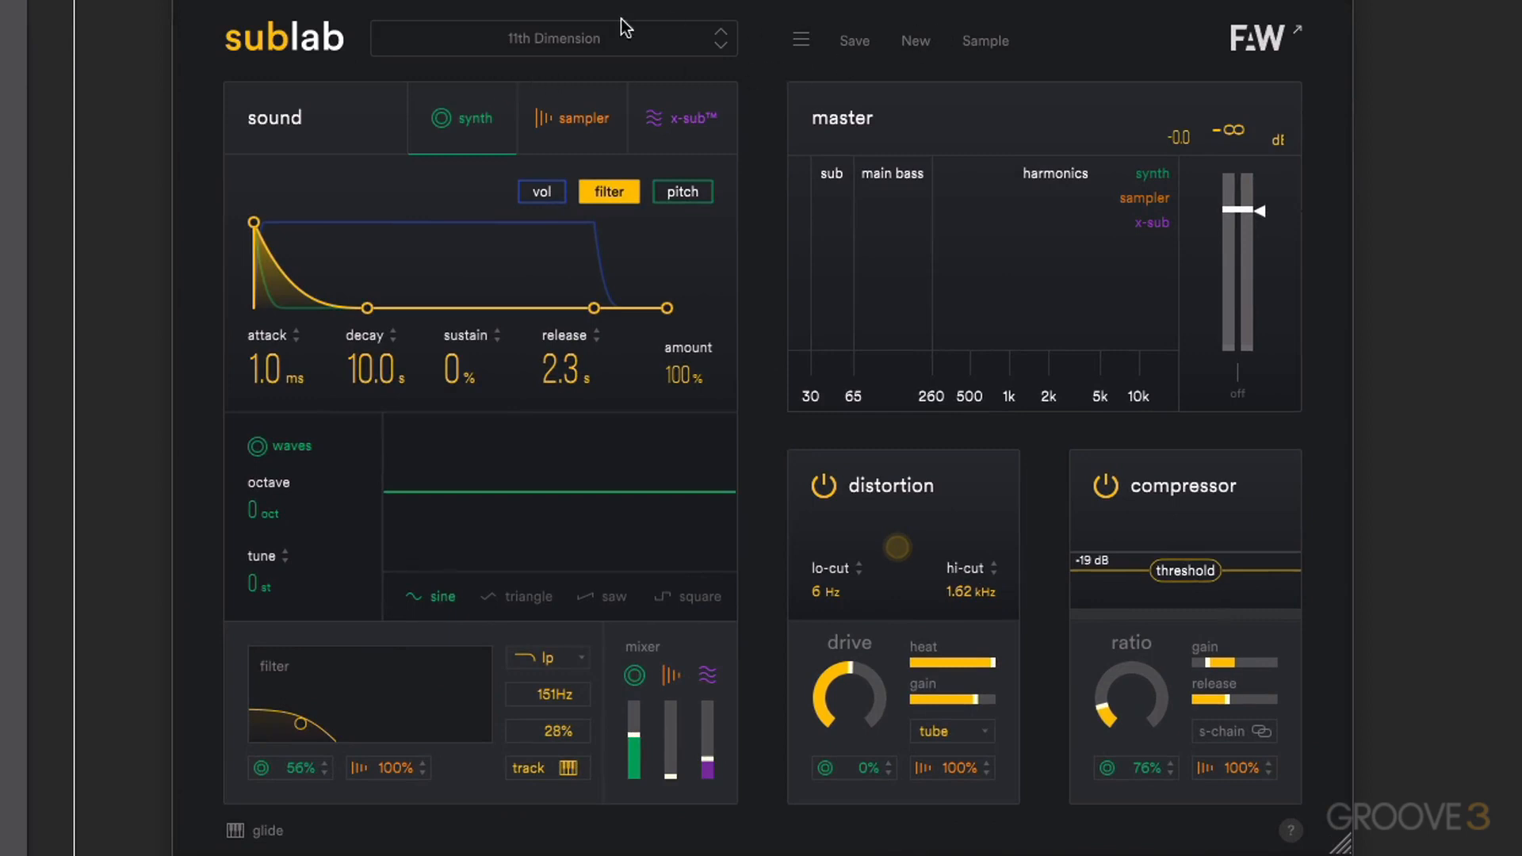
- Look through the preset list and the general settings options
{"action": "left_click", "coordinate": [634, 34]}
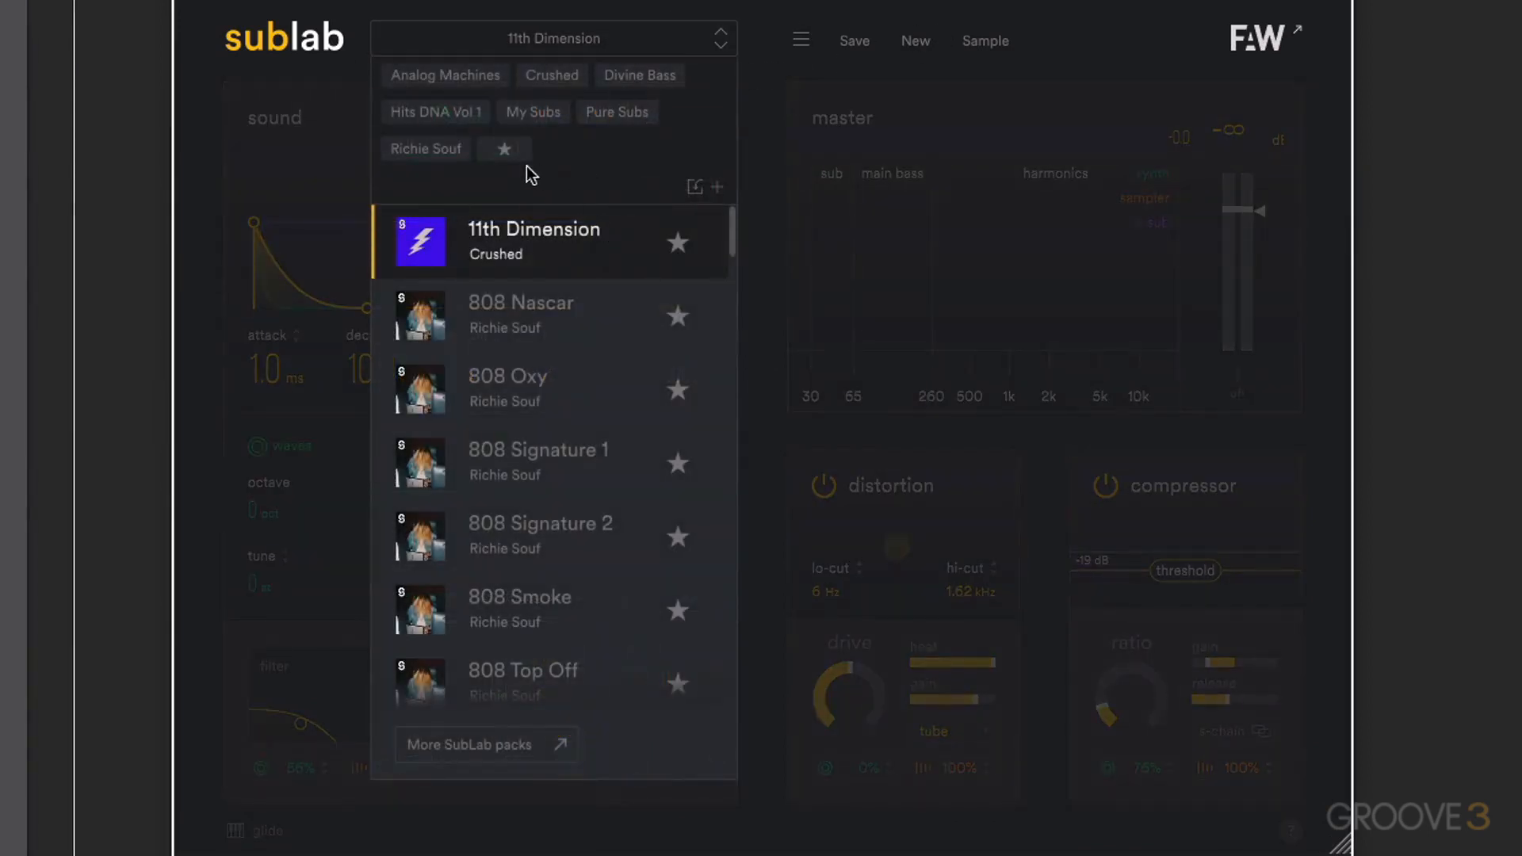
{"action": "scroll", "coordinate": [564, 265], "scroll_direction": "down", "scroll_amount": 3}
{"action": "scroll", "coordinate": [564, 265], "scroll_direction": "up", "scroll_amount": 3}
{"action": "left_click", "coordinate": [800, 40]}
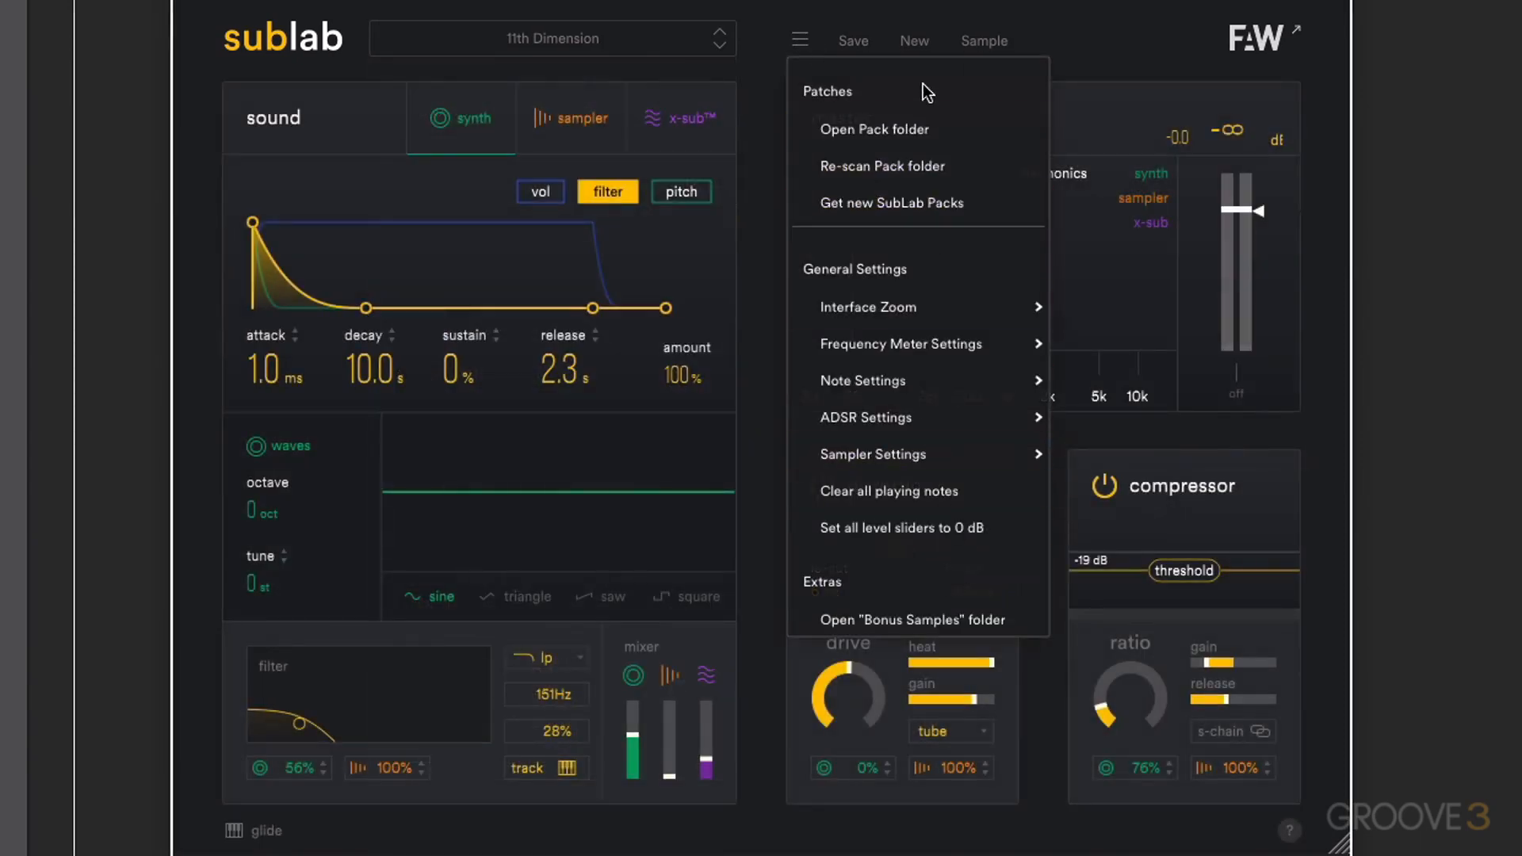
{"action": "left_click", "coordinate": [885, 11]}
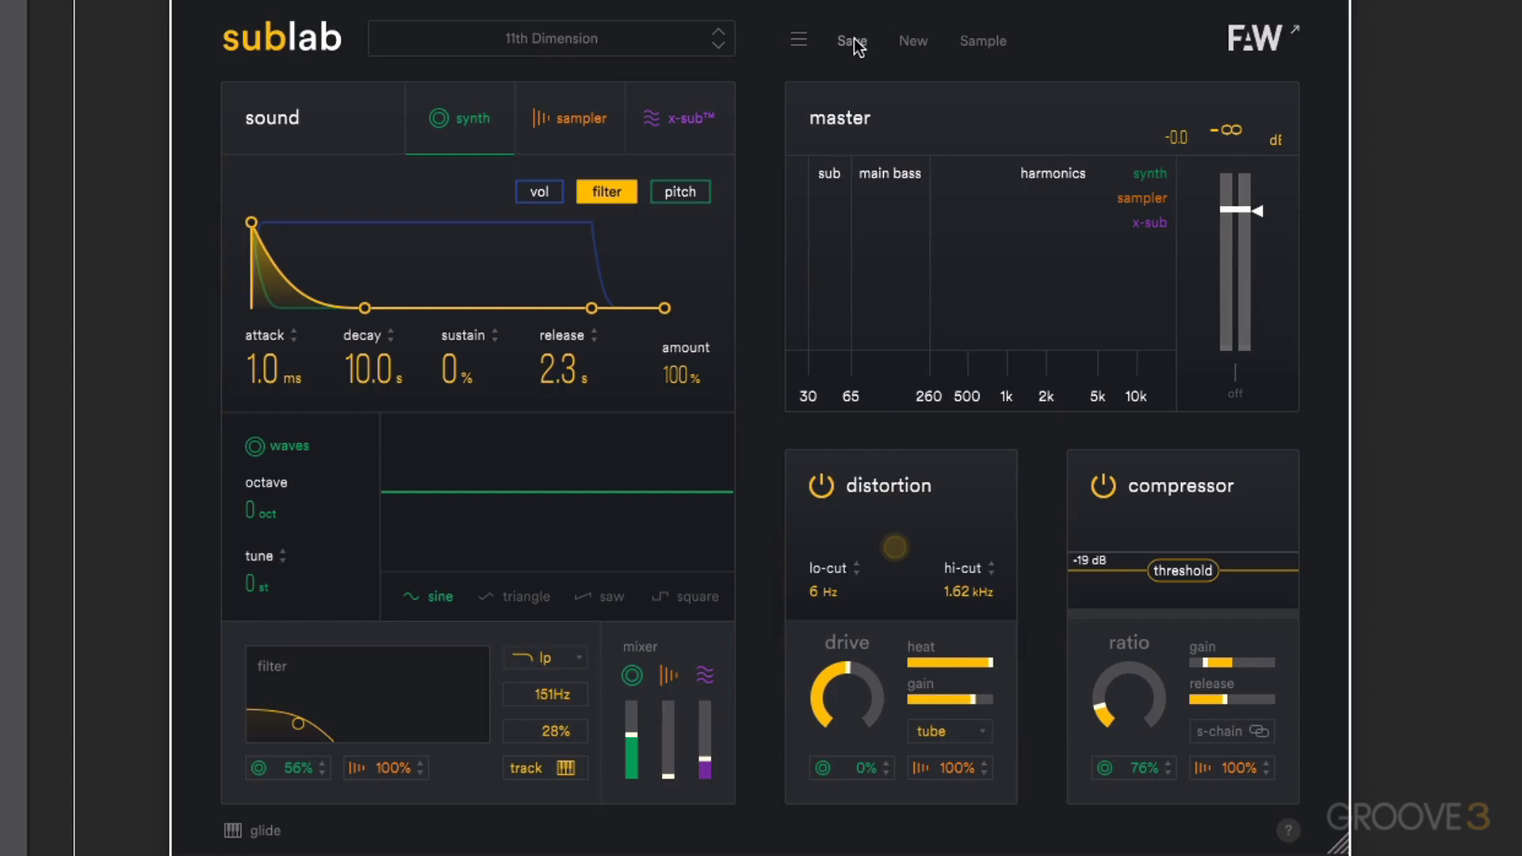
- Start a new default patch and look over its sampler and x-sub sections and the filter type options
{"action": "left_click", "coordinate": [915, 43]}
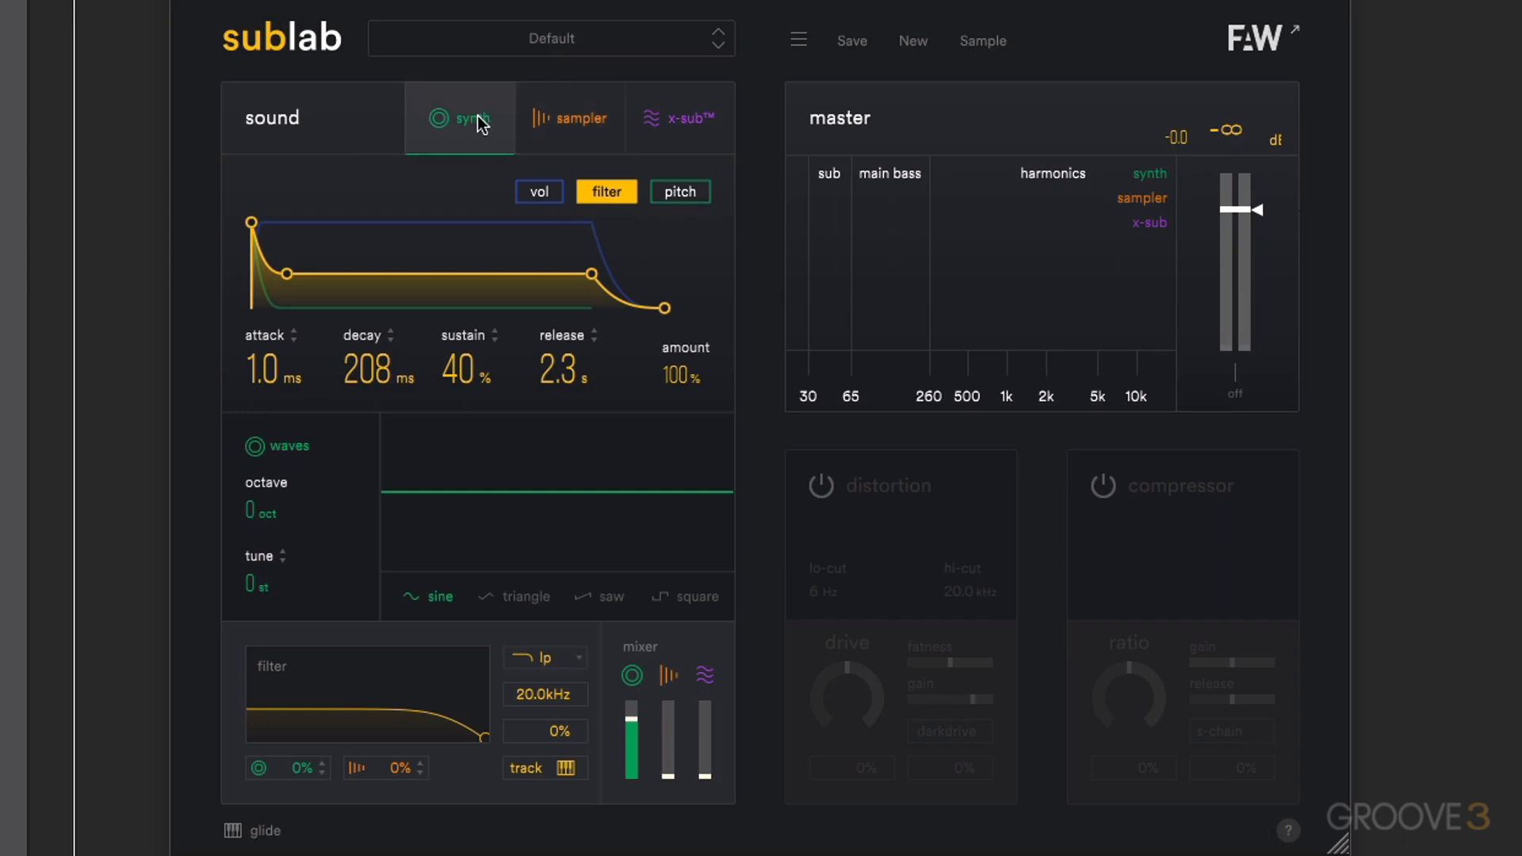
{"action": "left_click", "coordinate": [583, 121]}
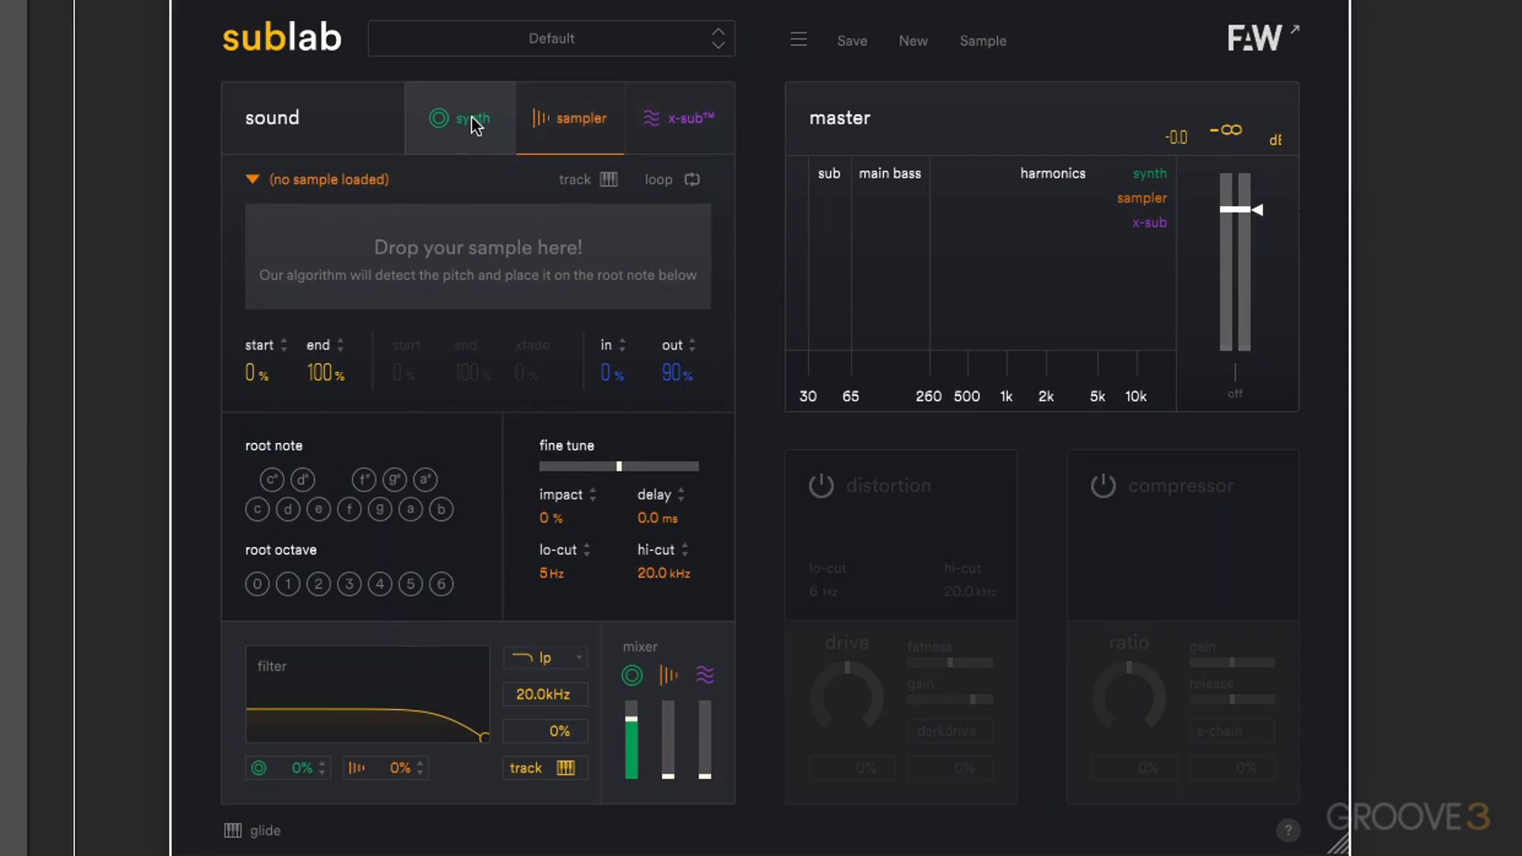
{"action": "left_click", "coordinate": [678, 119]}
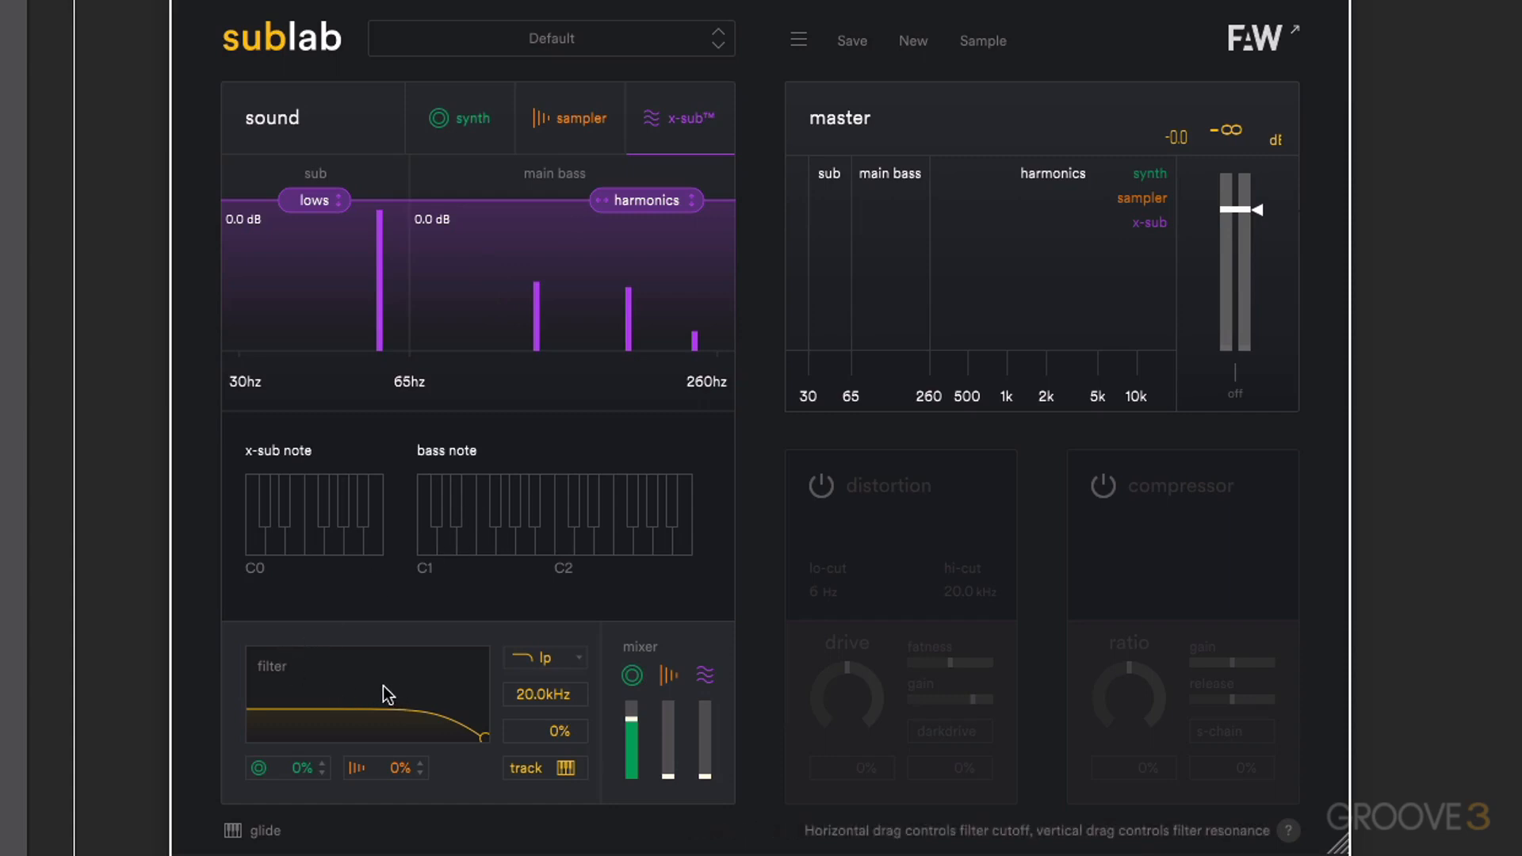
{"action": "left_click", "coordinate": [550, 656]}
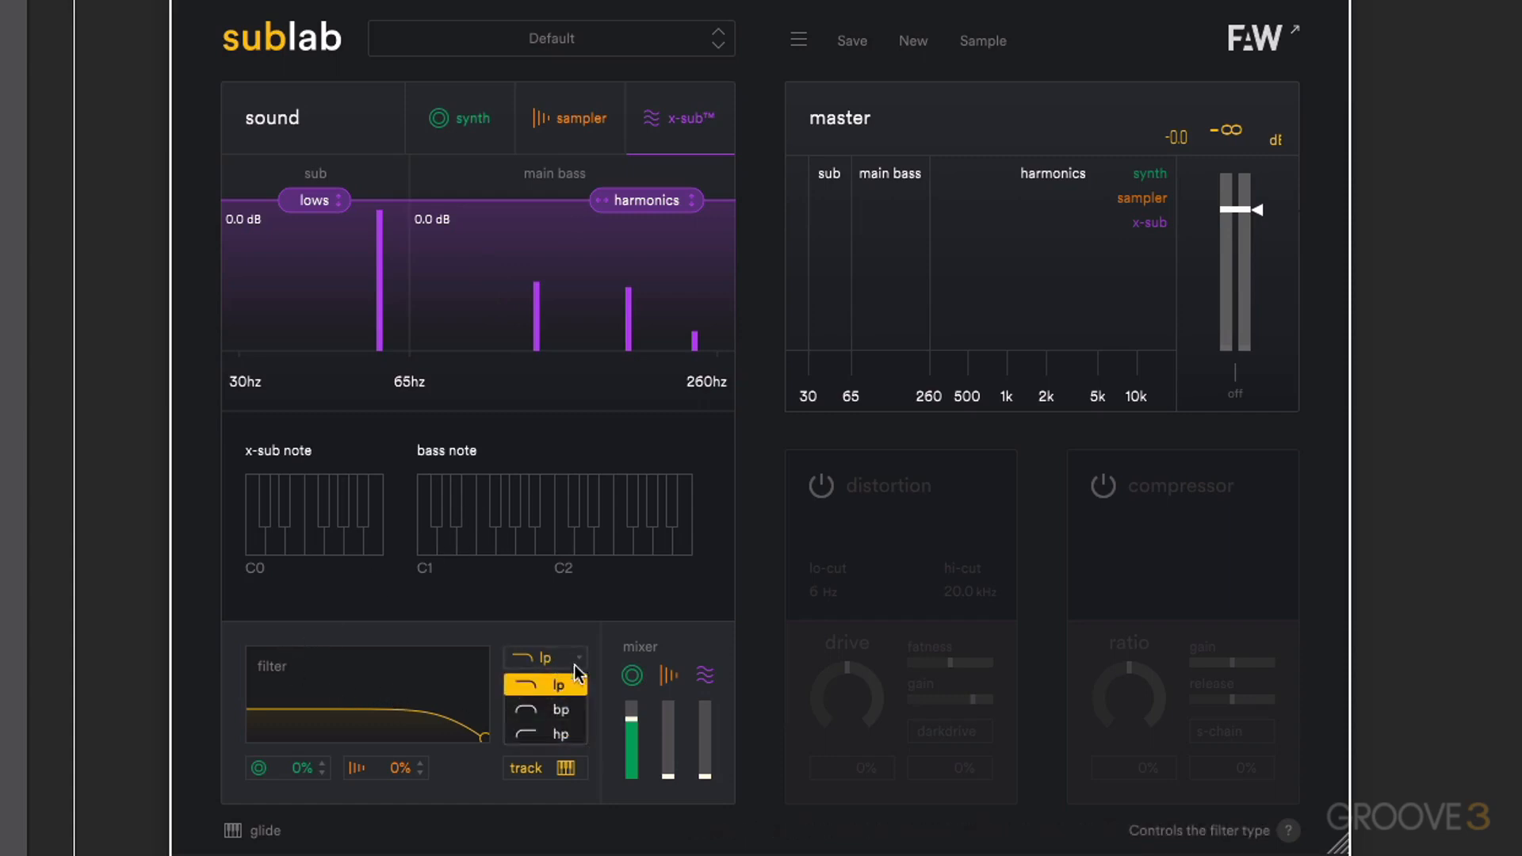
{"action": "left_click", "coordinate": [504, 623]}
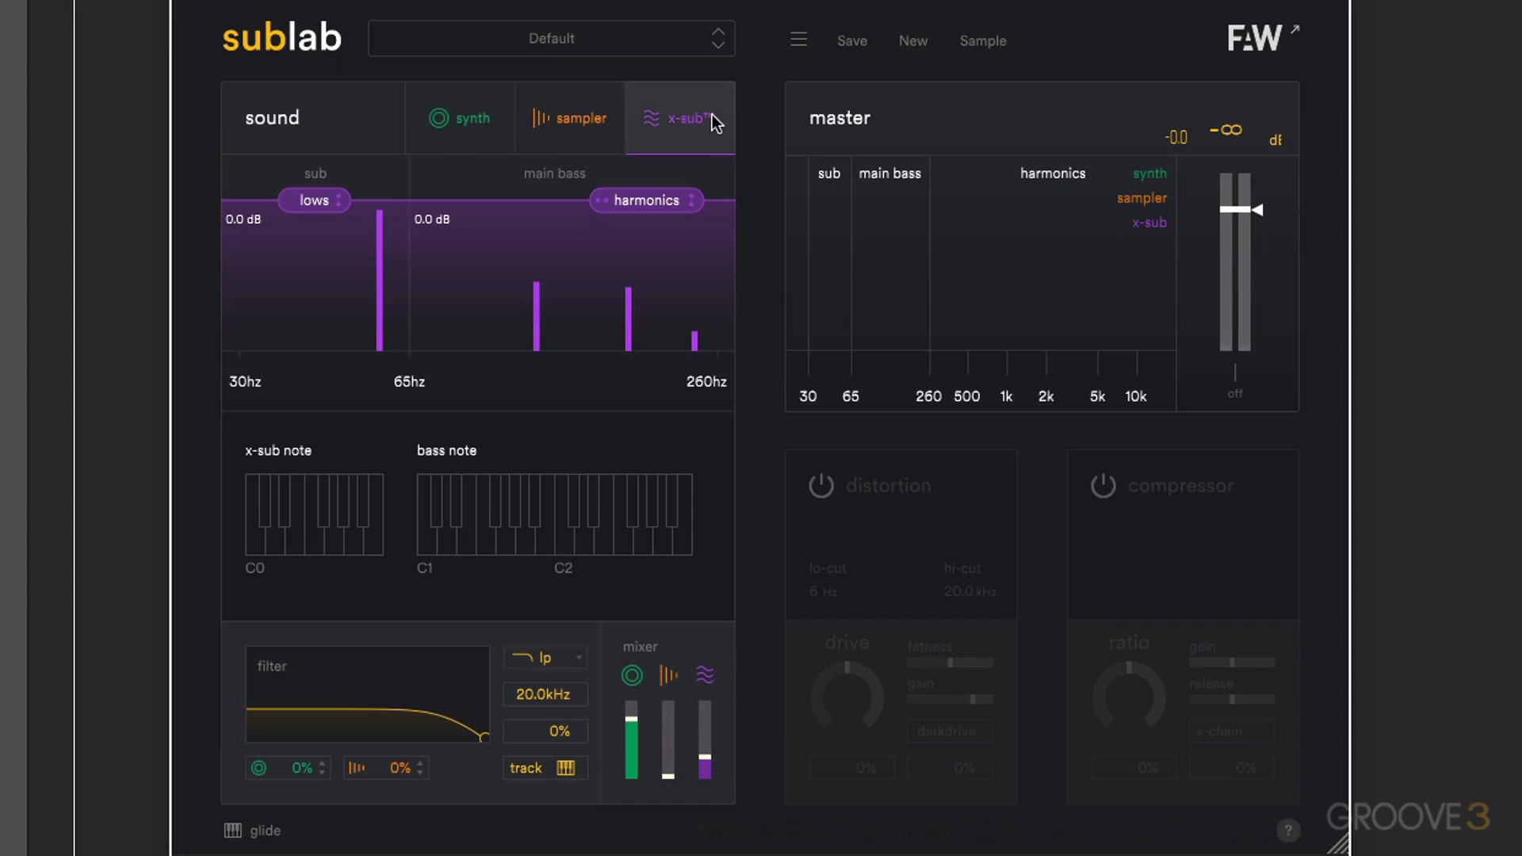
- Turn on the distortion and compressor effects for the patch
{"action": "left_click", "coordinate": [894, 546]}
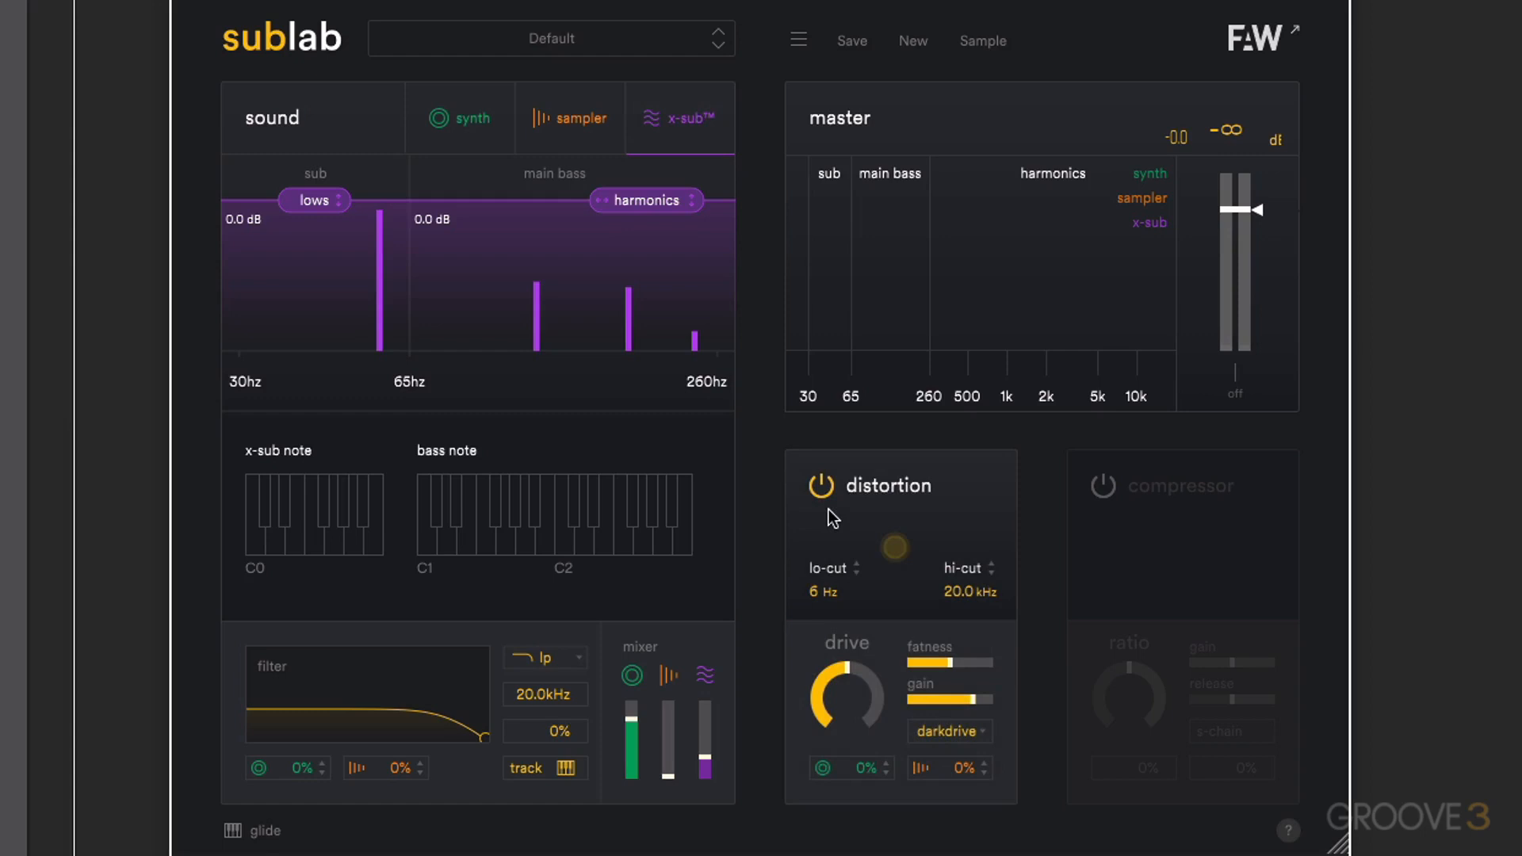
{"action": "left_click", "coordinate": [1106, 489]}
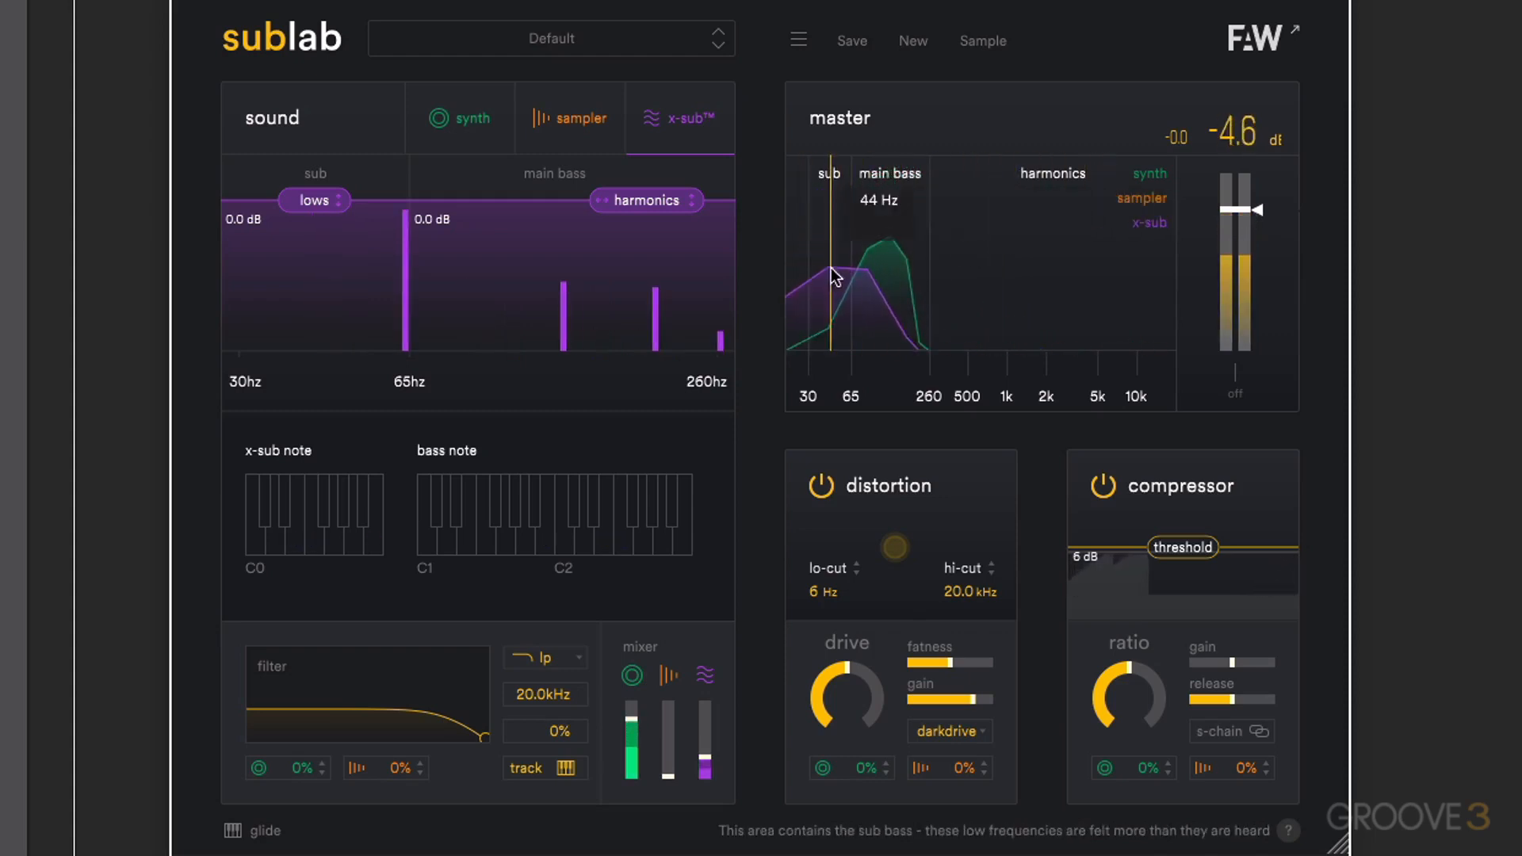
- Raise the sampler level in the mixer and load the TR8-Attack-Click sample into the sampler
{"action": "left_click_drag", "start_coordinate": [664, 749], "coordinate": [699, 730]}
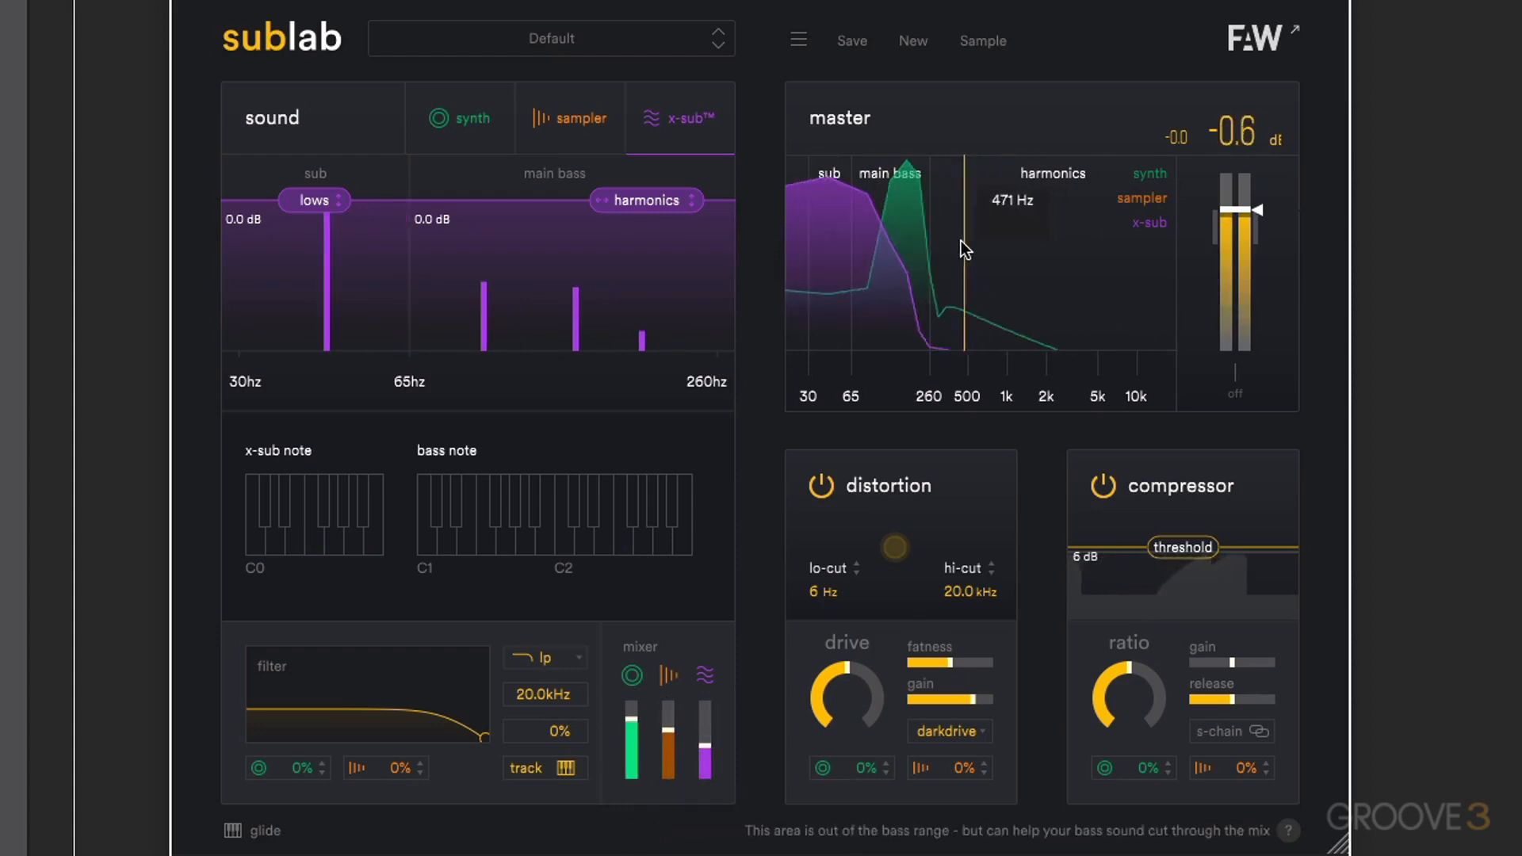
{"action": "left_click", "coordinate": [586, 119]}
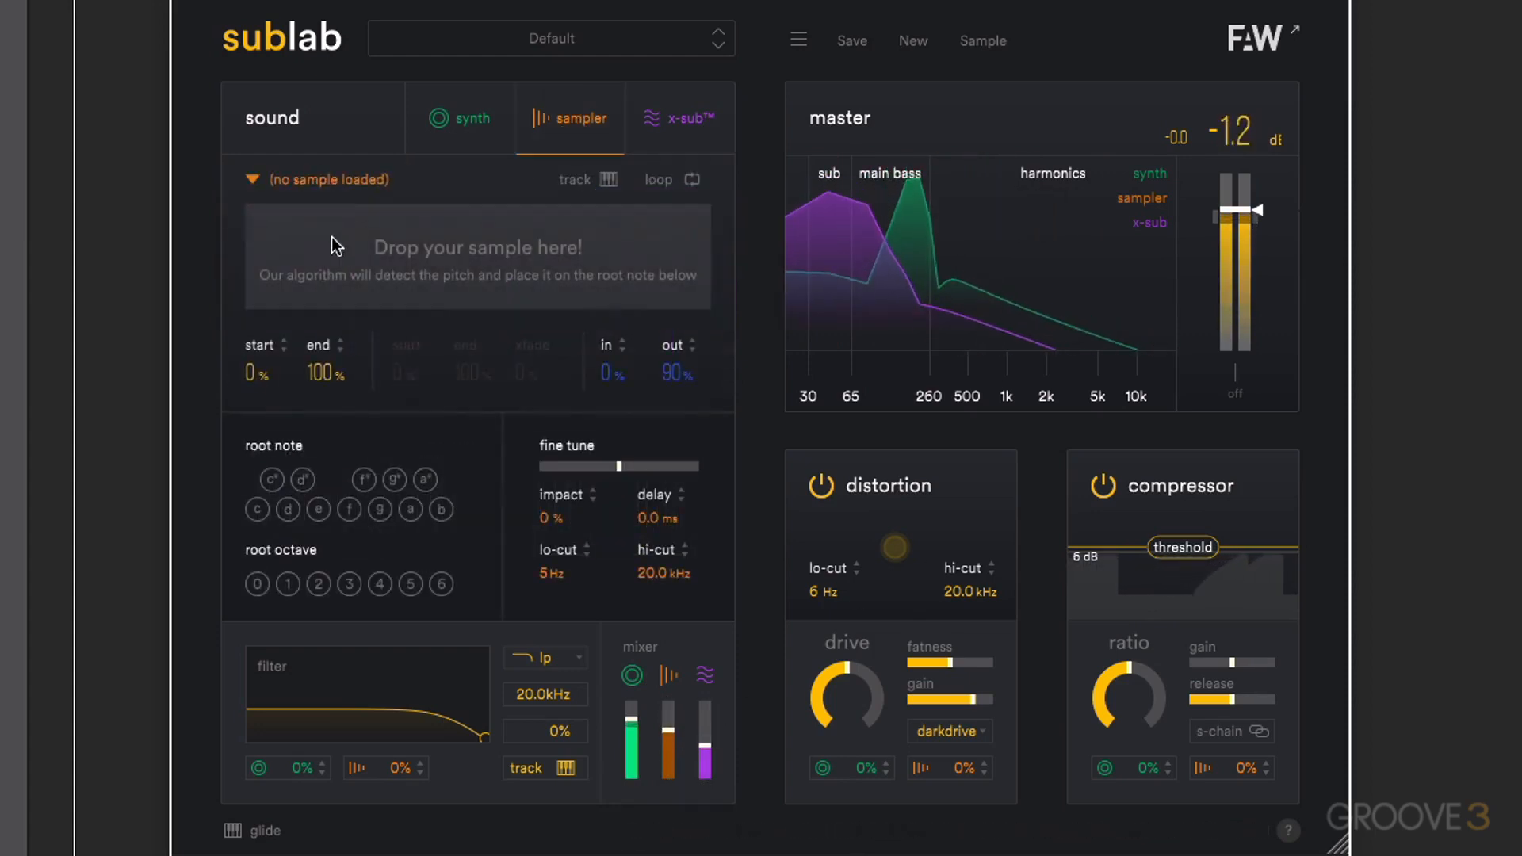
{"action": "left_click", "coordinate": [292, 180]}
{"action": "mouse_move", "coordinate": [355, 435]}
{"action": "left_click", "coordinate": [529, 434]}
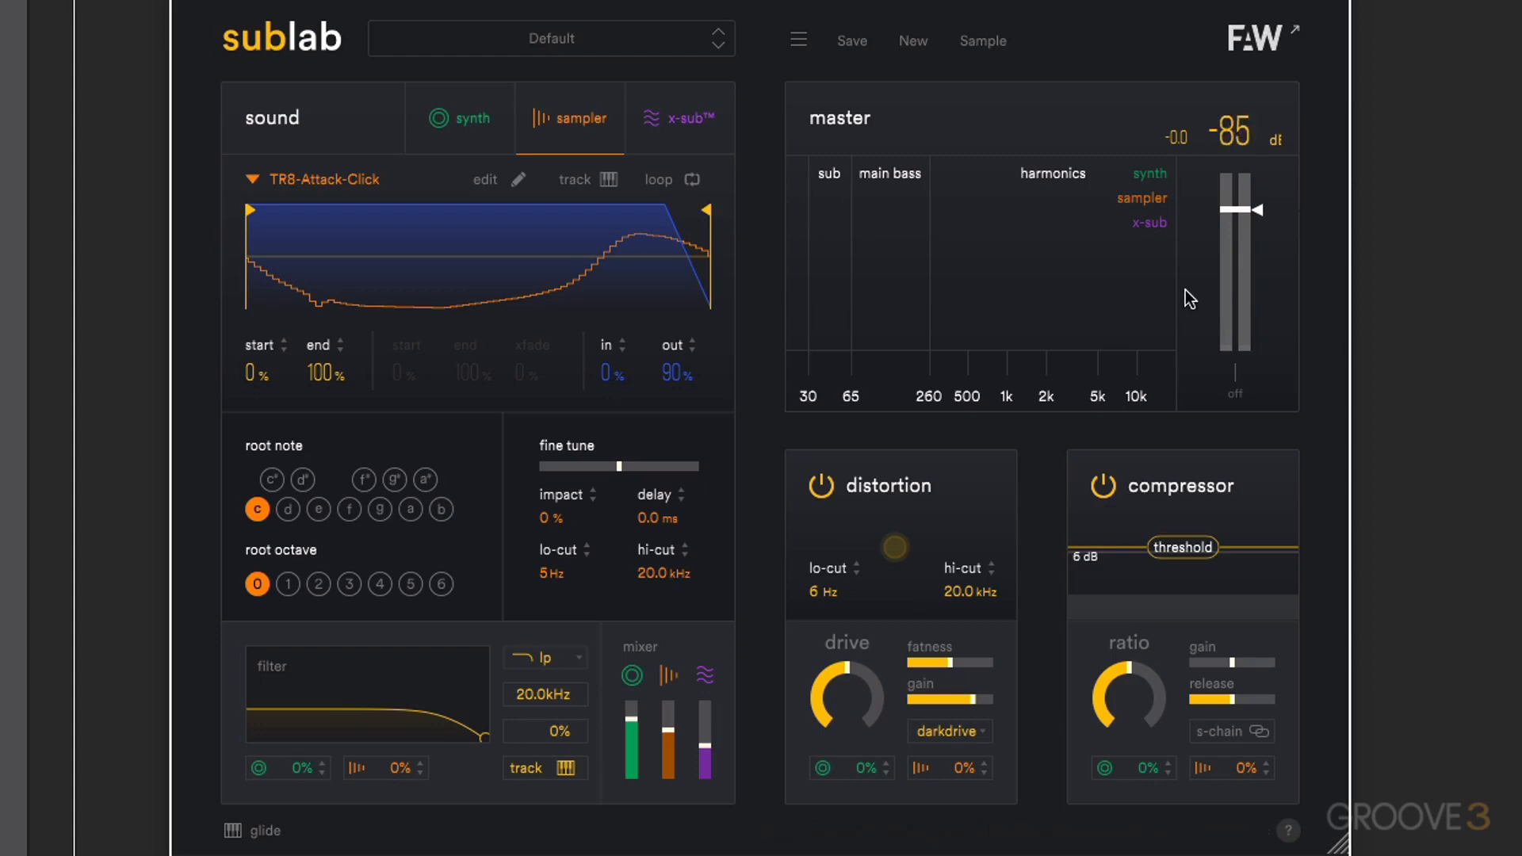
- Filter the preset list to the Divine Bass, Analog Machines and Crushed packs
{"action": "left_click", "coordinate": [568, 41]}
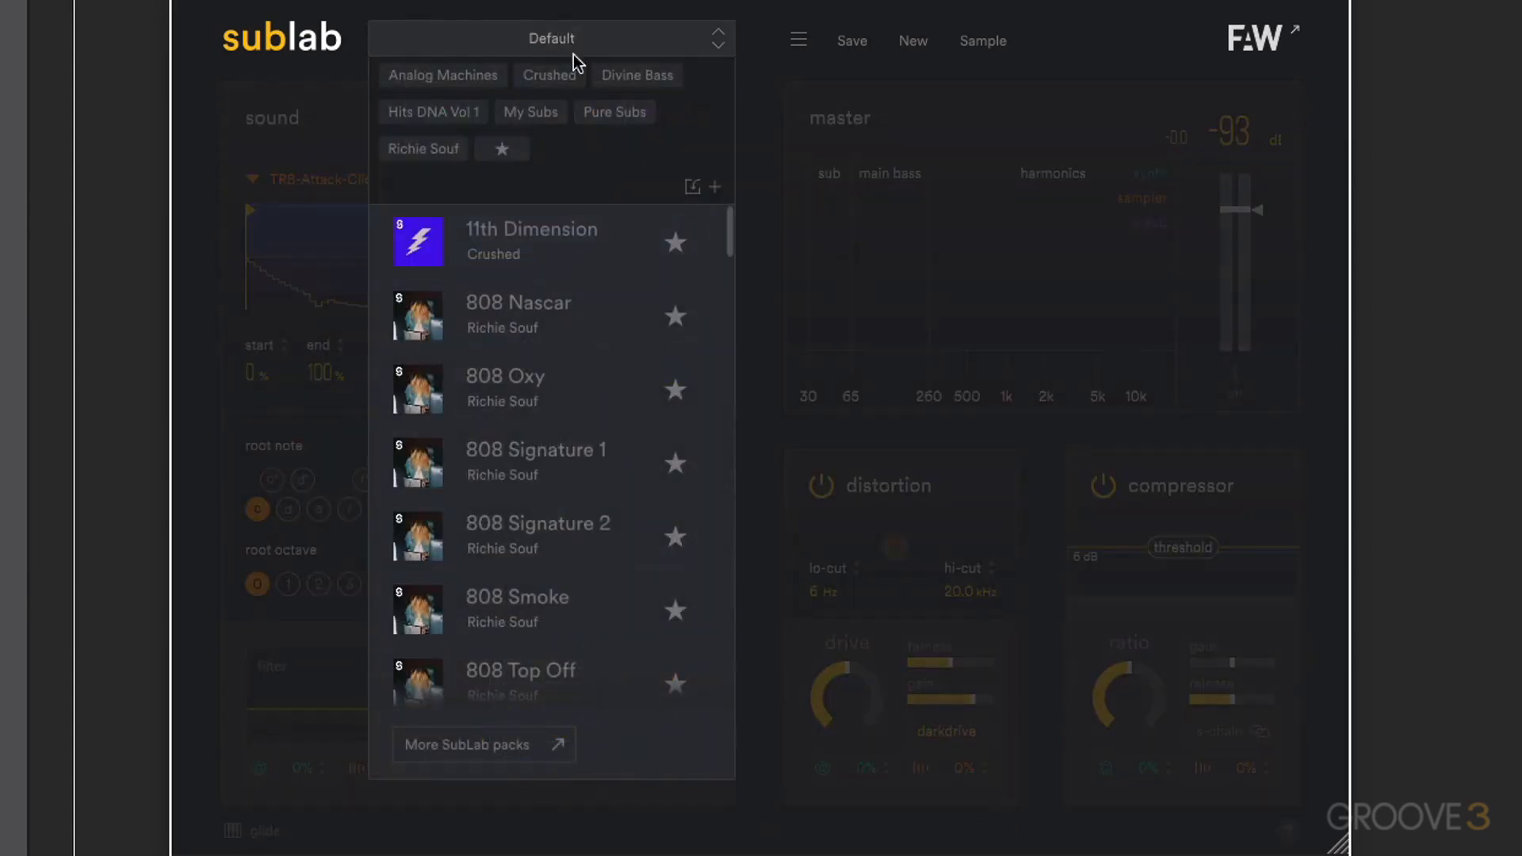
{"action": "left_click", "coordinate": [636, 75]}
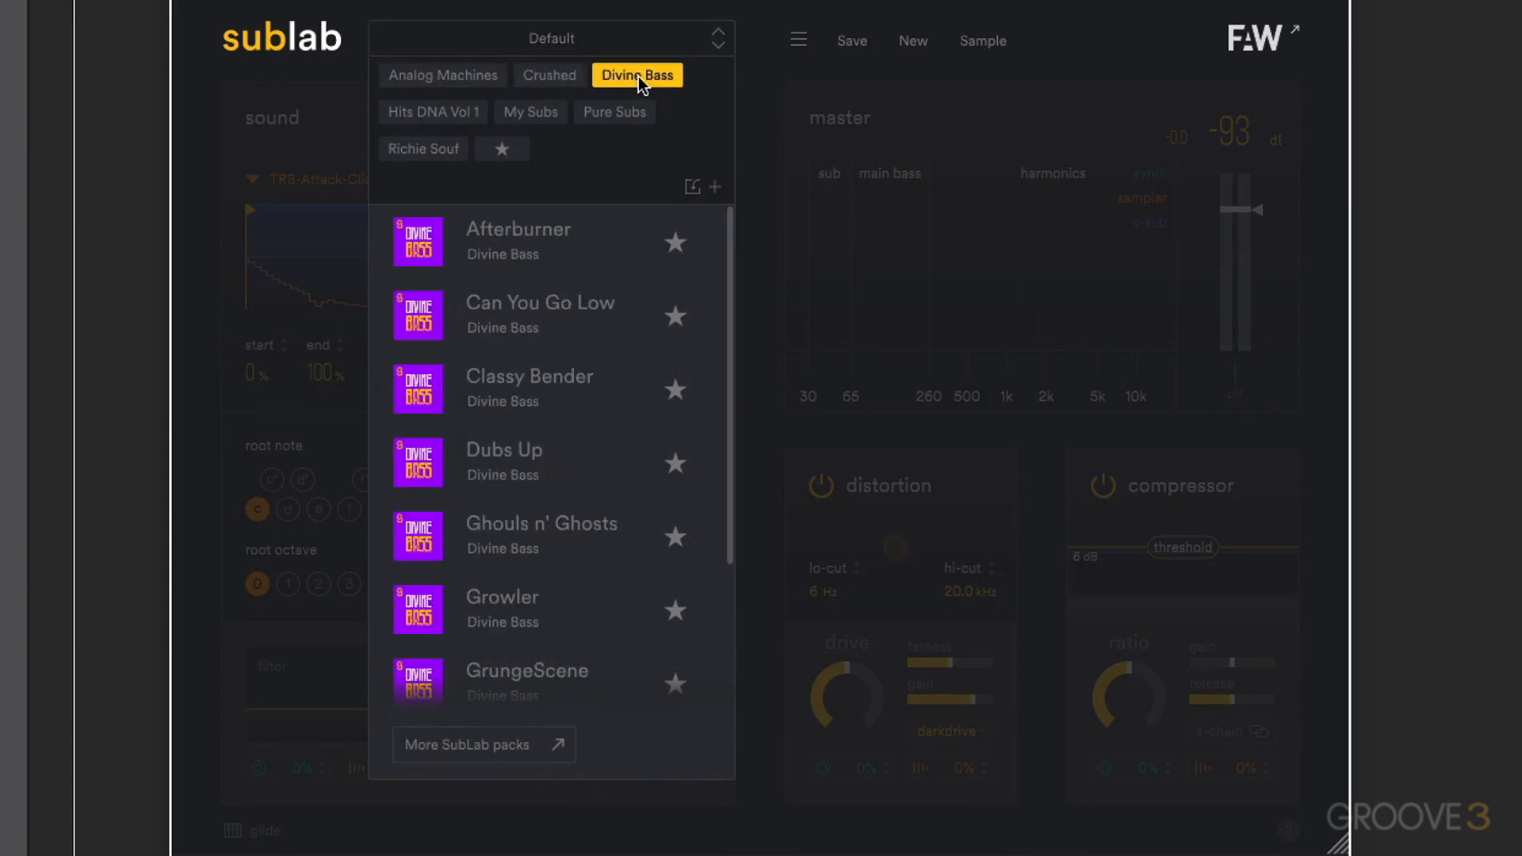
{"action": "left_click", "coordinate": [472, 74]}
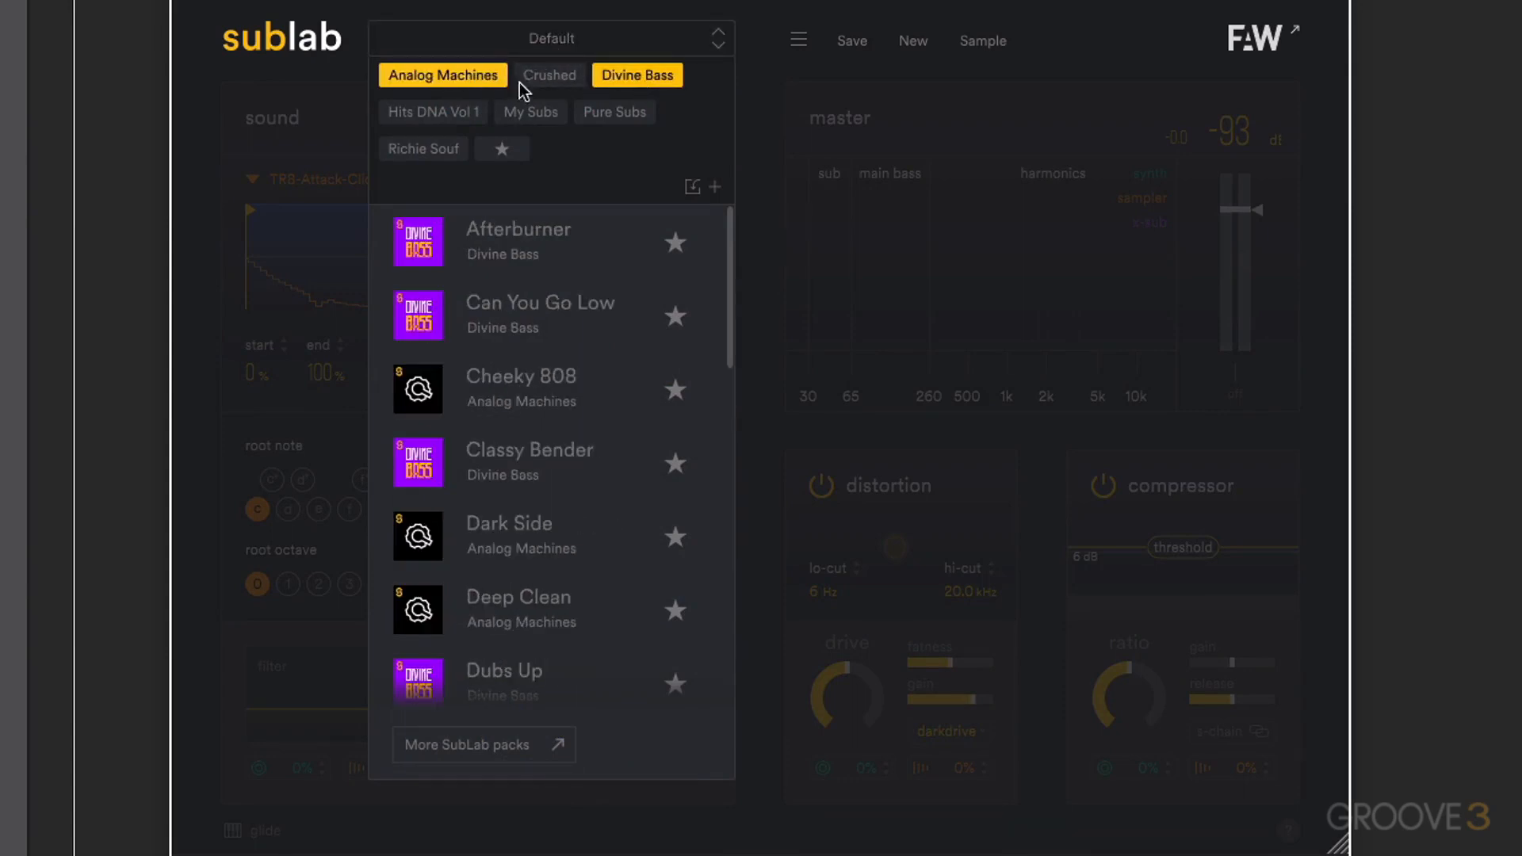
{"action": "left_click", "coordinate": [563, 77]}
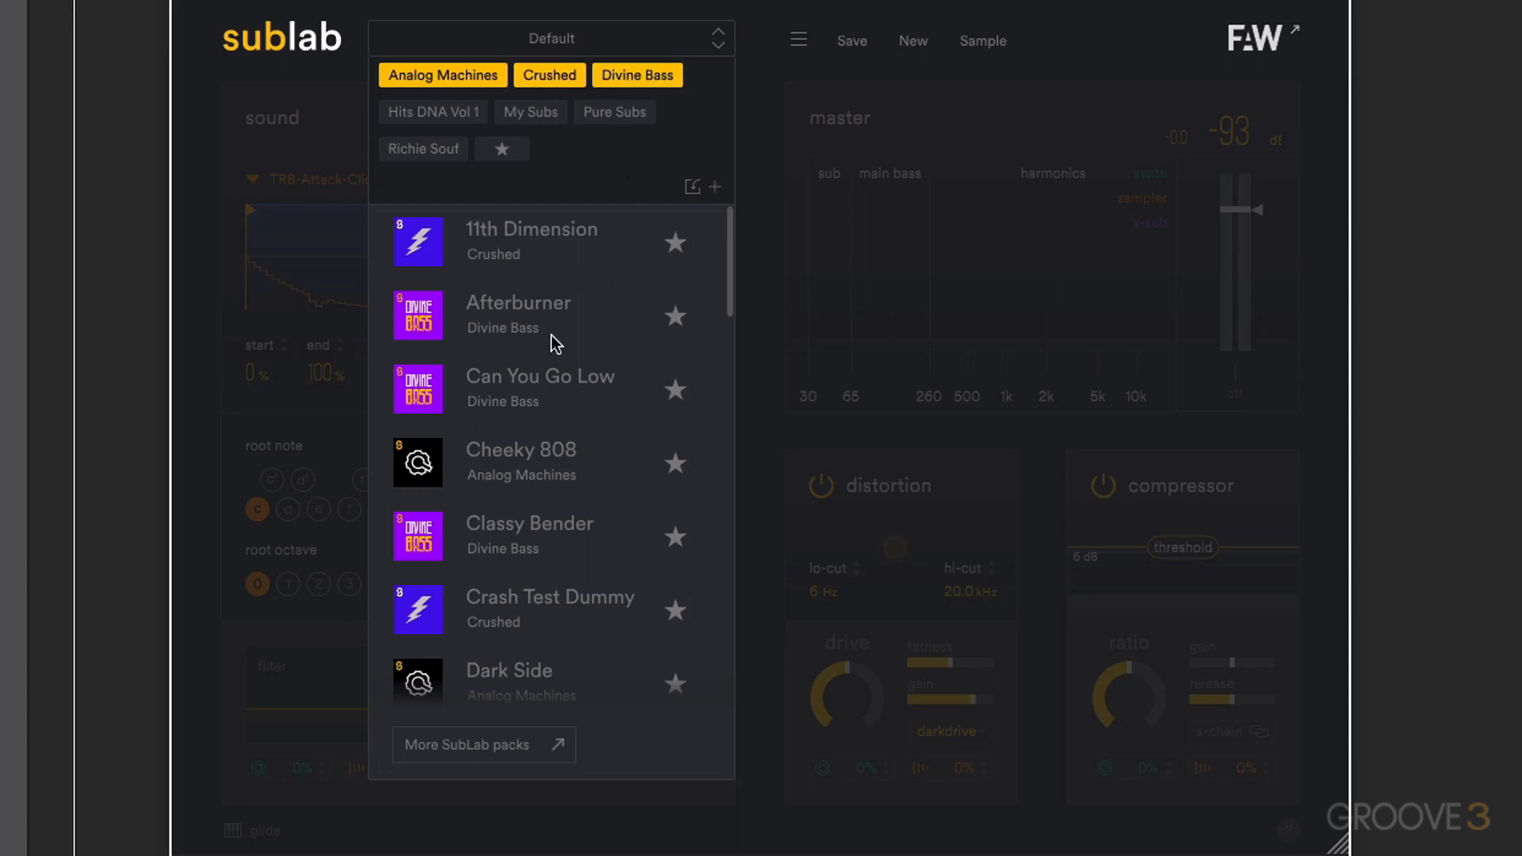
- Audition the Can You Go Low, Classy Bender and Crash Test Dummy presets, returning to Can You Go Low
{"action": "left_click", "coordinate": [487, 387]}
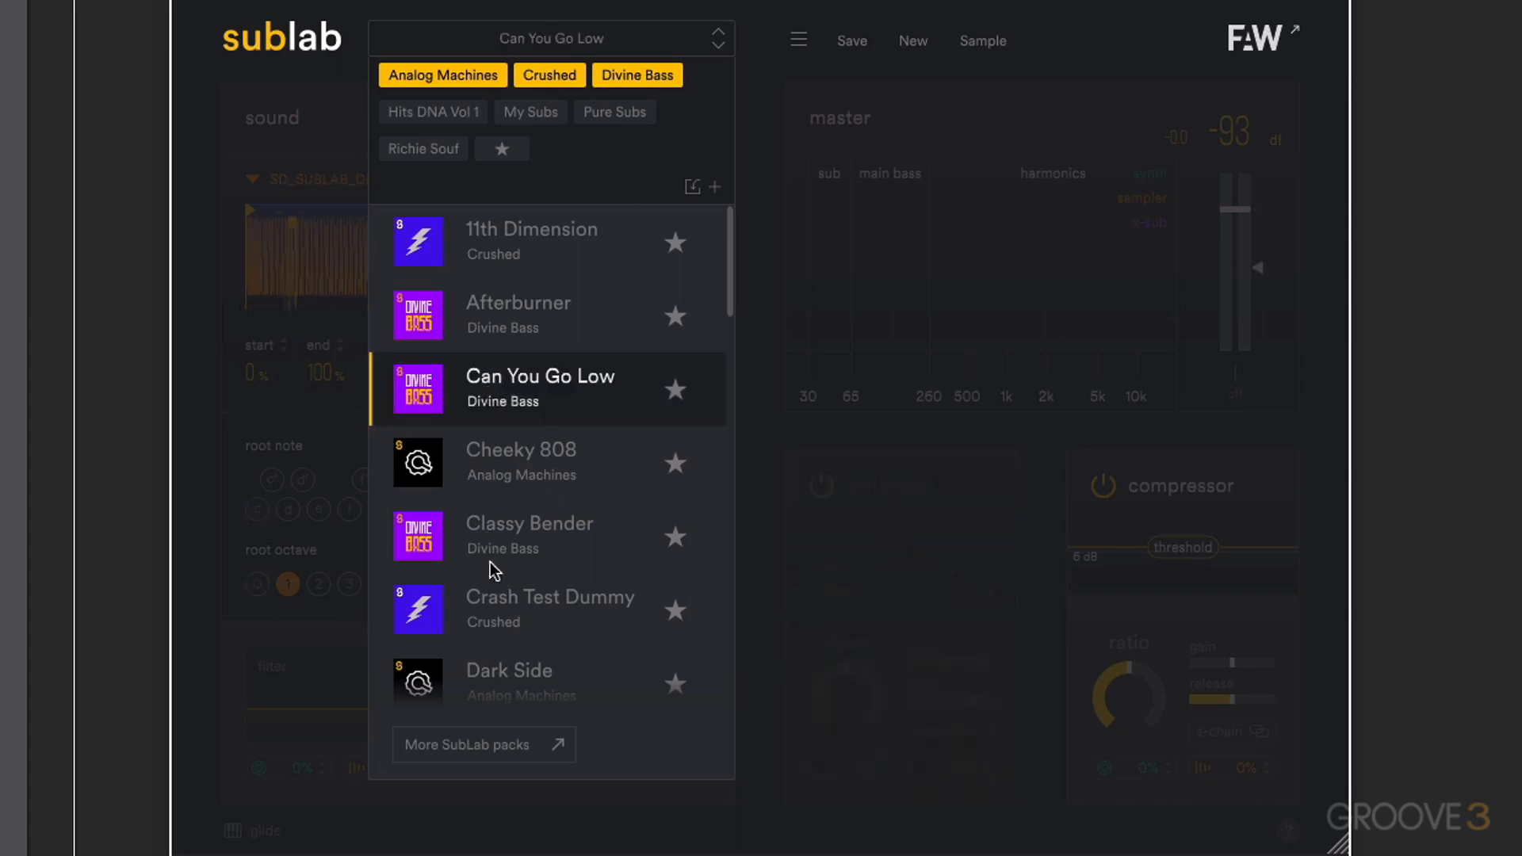
{"action": "left_click", "coordinate": [492, 535]}
{"action": "left_click", "coordinate": [530, 605]}
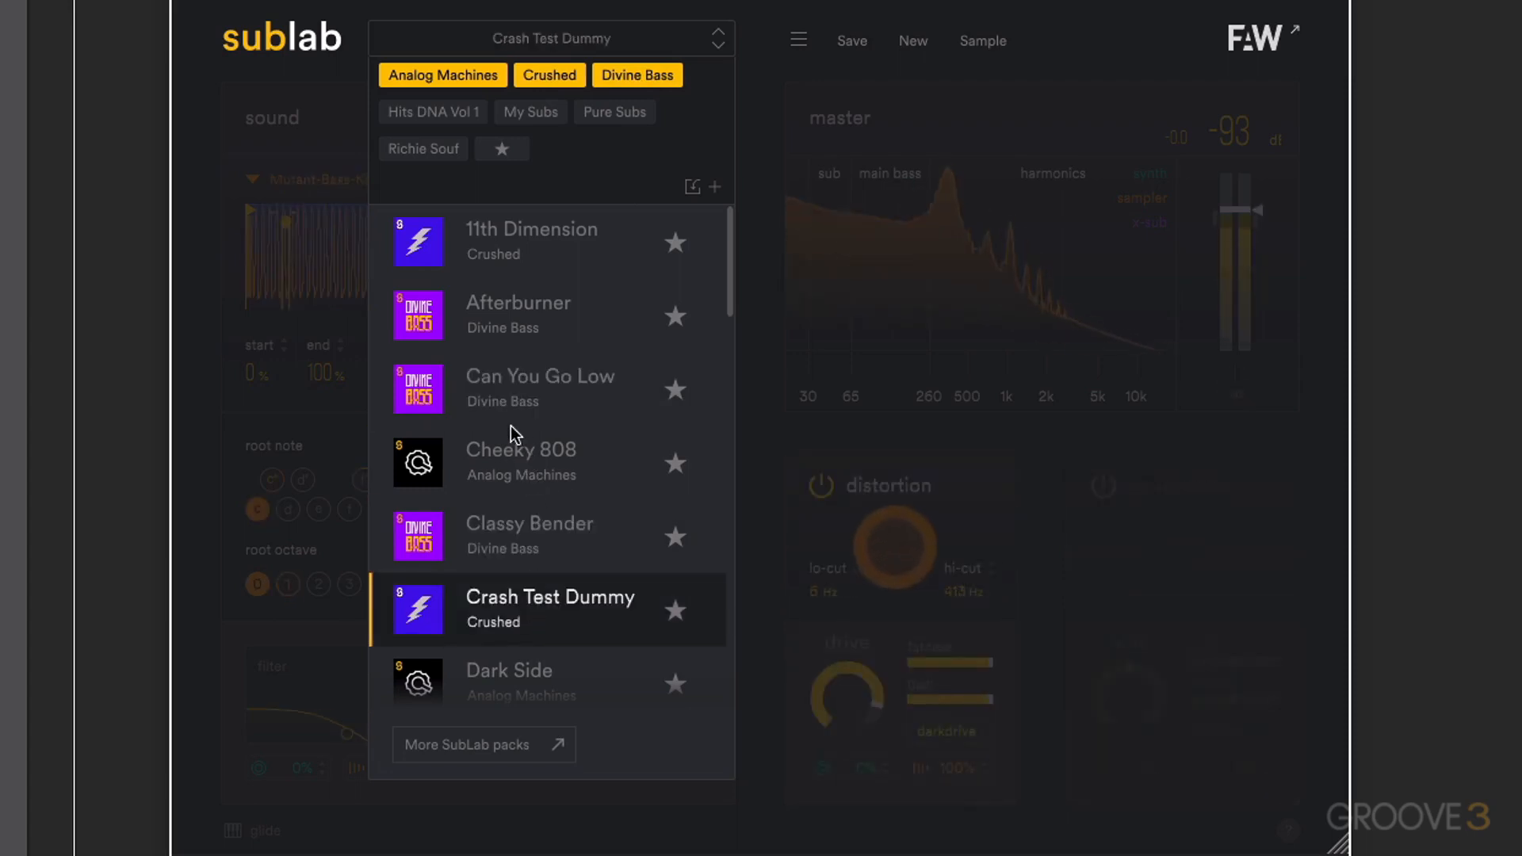
{"action": "left_click", "coordinate": [503, 383]}
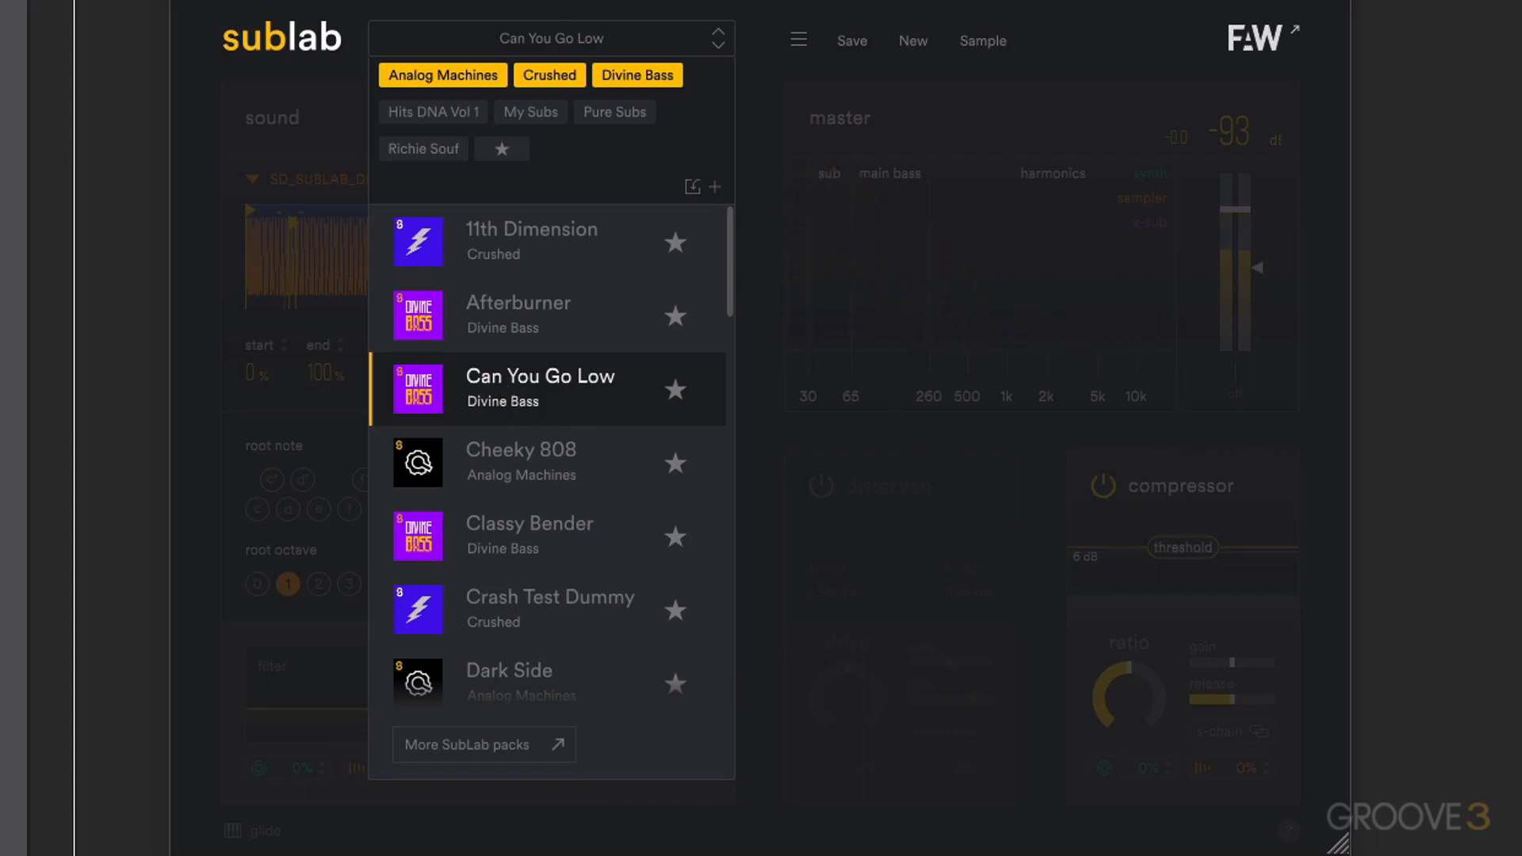
- Try the Deep Clean and Ghouls n' Ghosts presets further down the filtered list, ending with the Punishment preset loaded
{"action": "scroll", "coordinate": [567, 619], "scroll_direction": "down", "scroll_amount": 3}
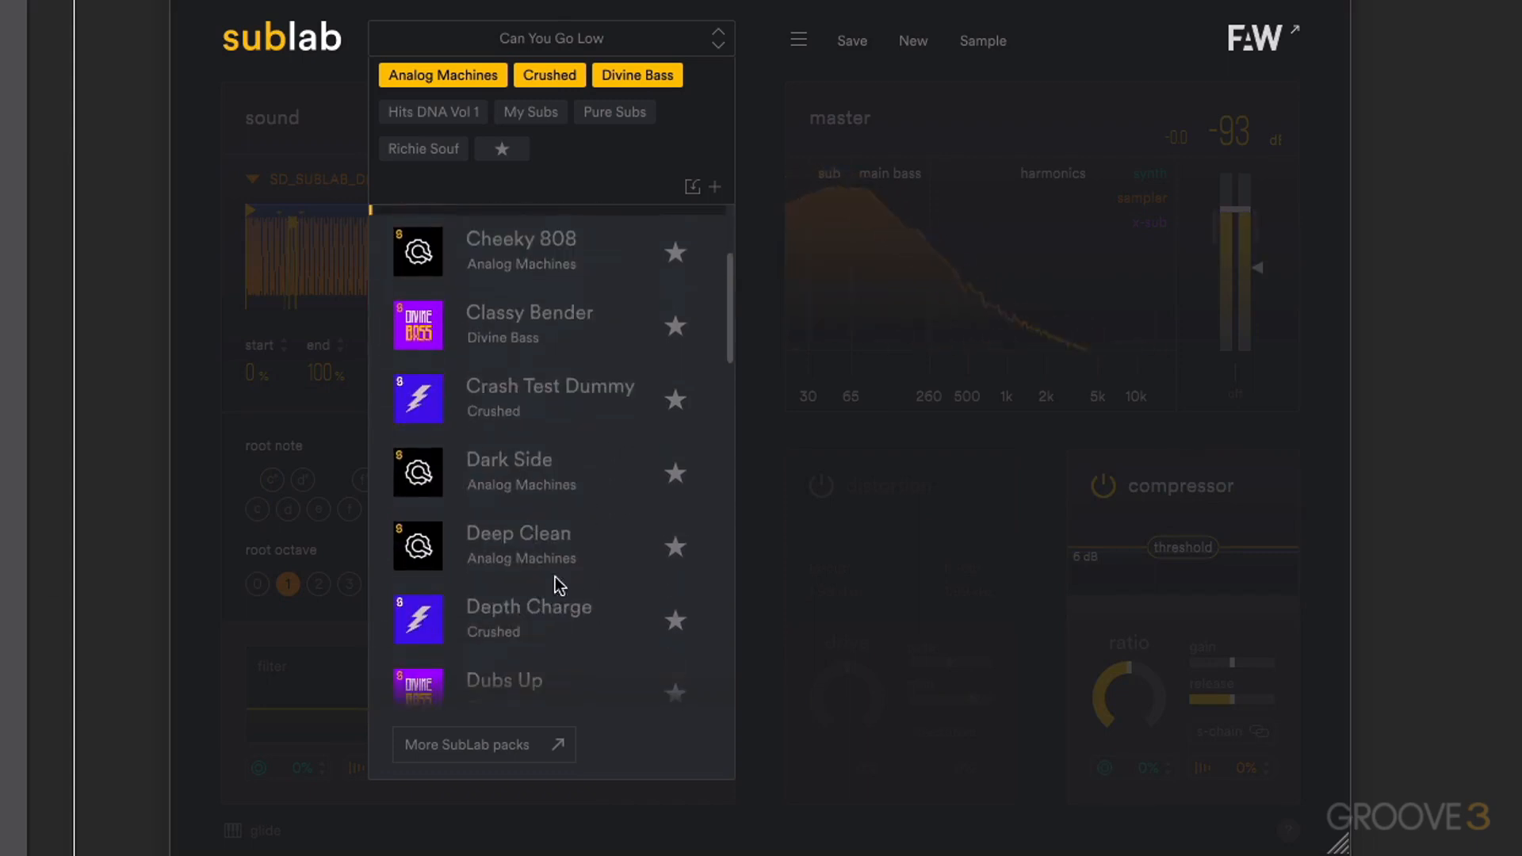
{"action": "left_click", "coordinate": [527, 541]}
{"action": "scroll", "coordinate": [545, 542], "scroll_direction": "down", "scroll_amount": 6}
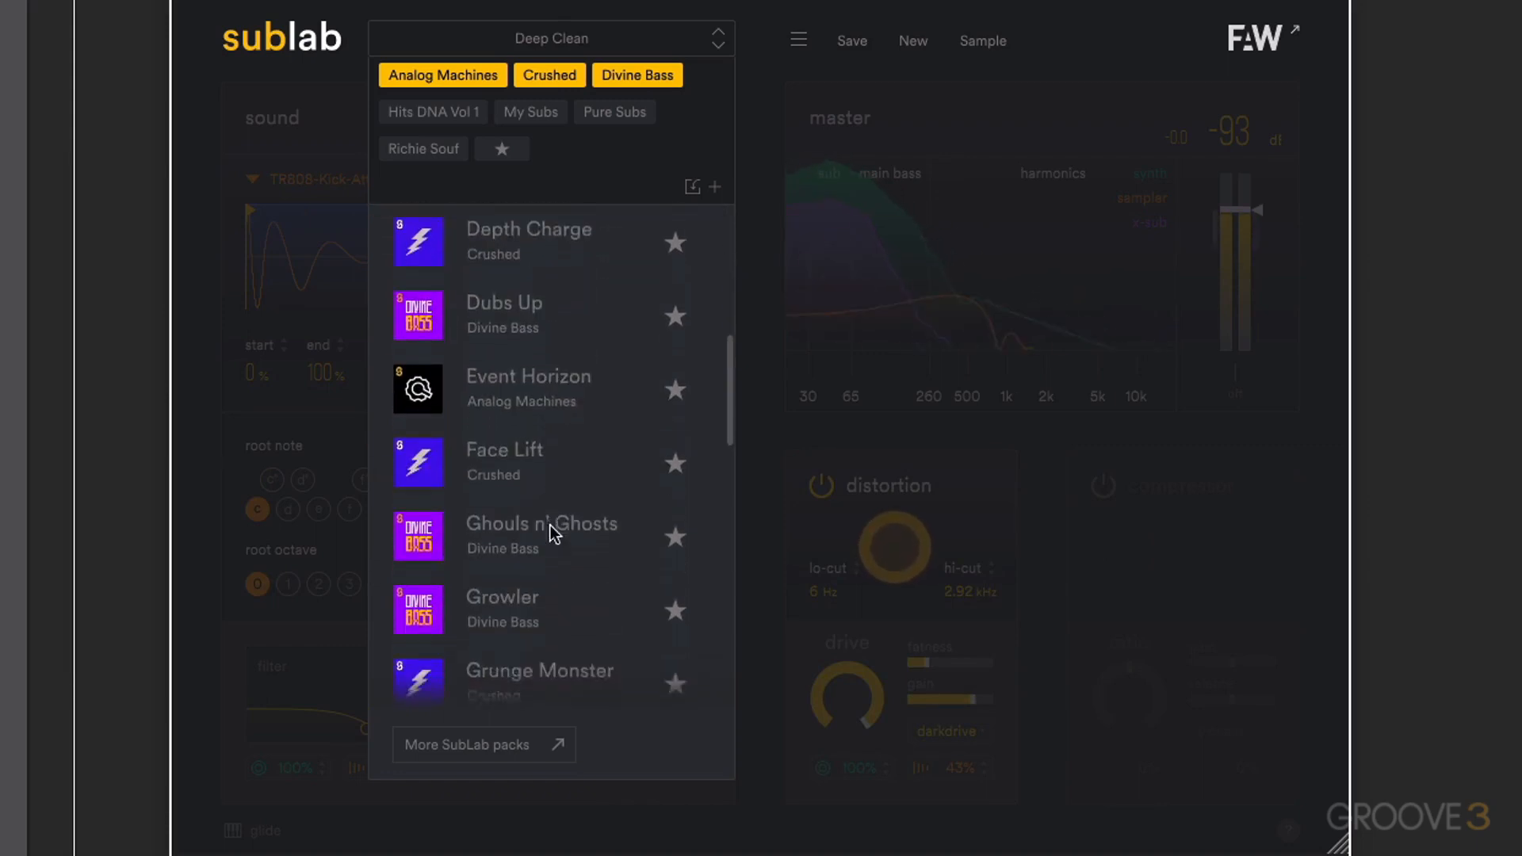
{"action": "left_click", "coordinate": [492, 463]}
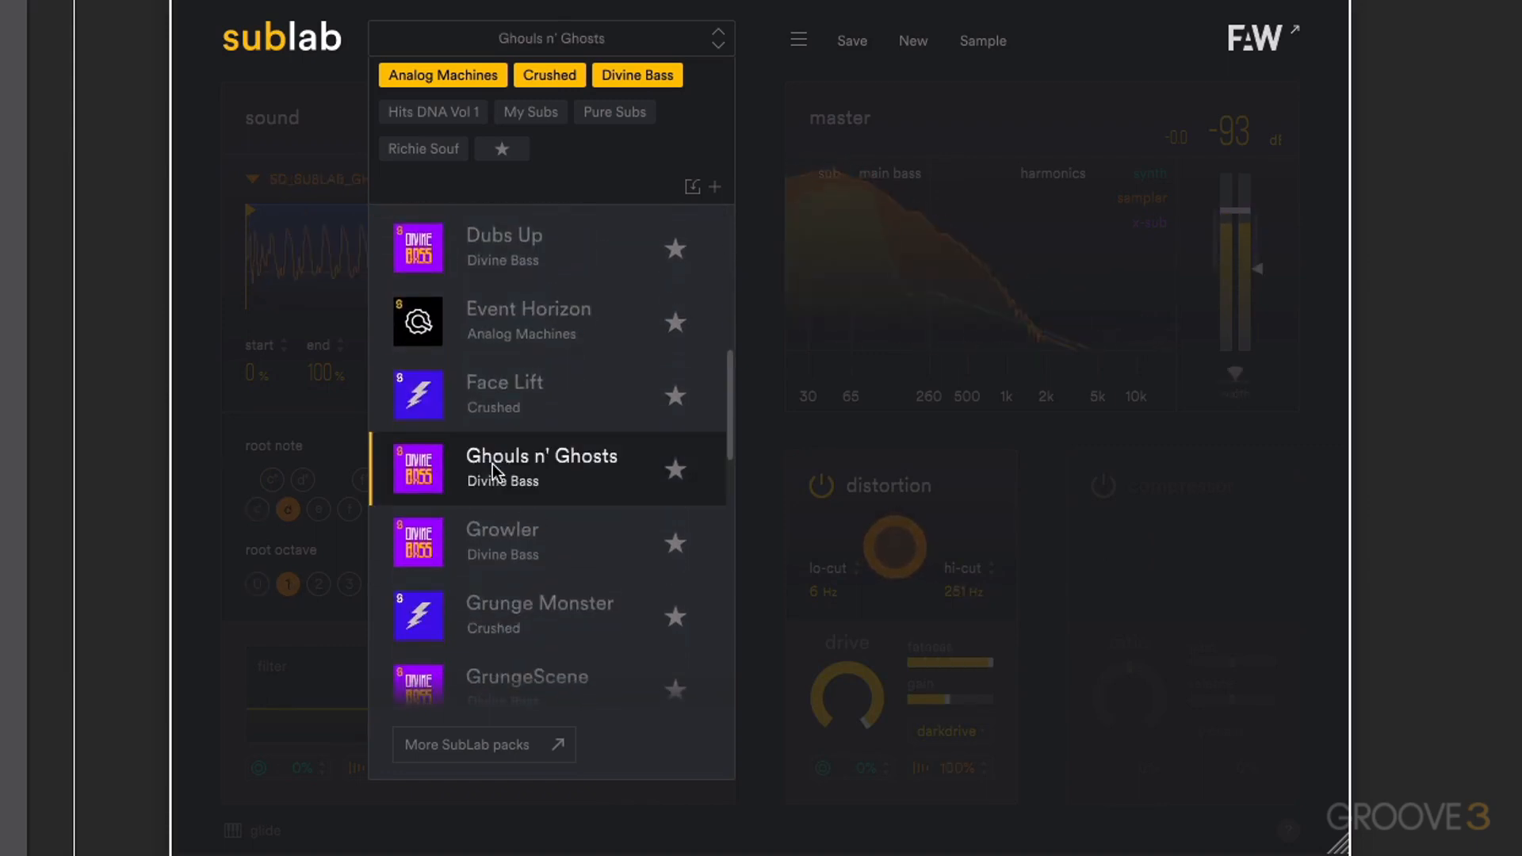
{"action": "left_click", "coordinate": [528, 537]}
{"action": "scroll", "coordinate": [527, 539], "scroll_direction": "down", "scroll_amount": 5}
{"action": "left_click", "coordinate": [523, 535]}
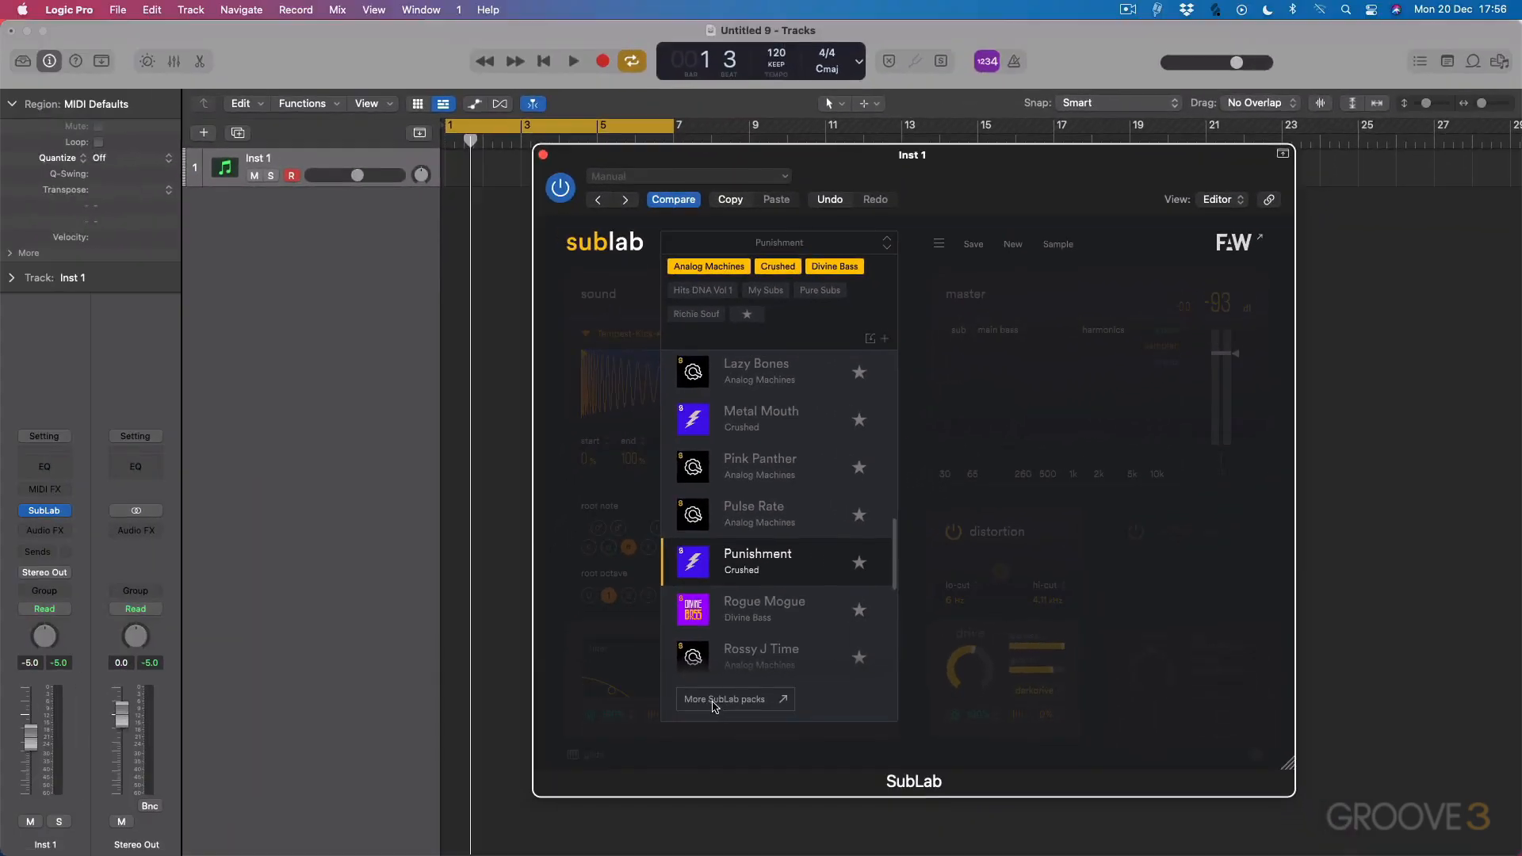
- Open the web page with more SubLab packs in Safari, browse the packs offered, and return to the SubLab plugin
{"action": "left_click", "coordinate": [455, 745]}
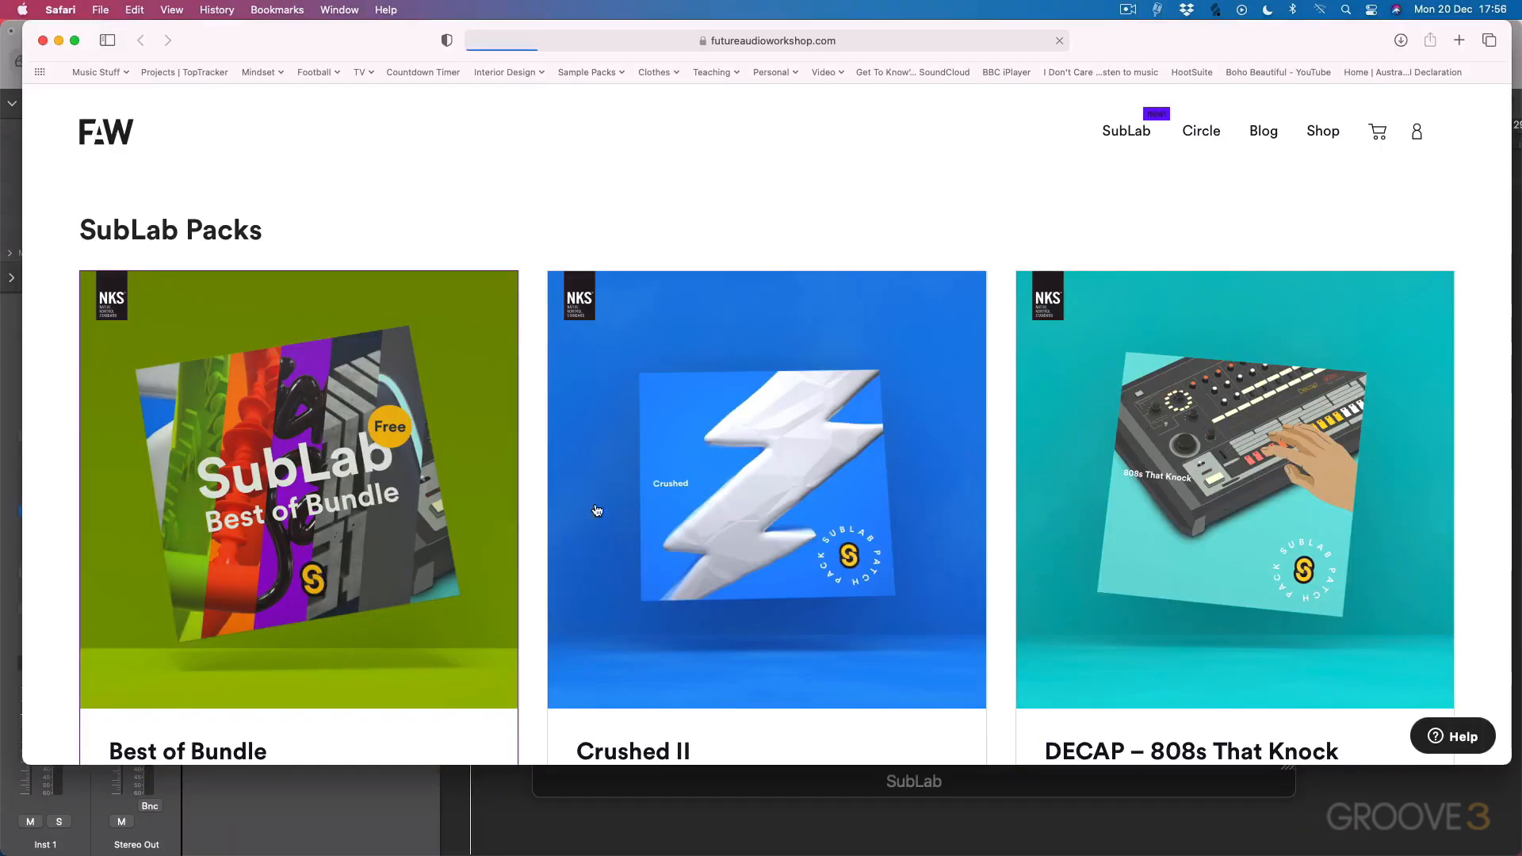
{"action": "scroll", "coordinate": [597, 510], "scroll_direction": "down", "scroll_amount": 15}
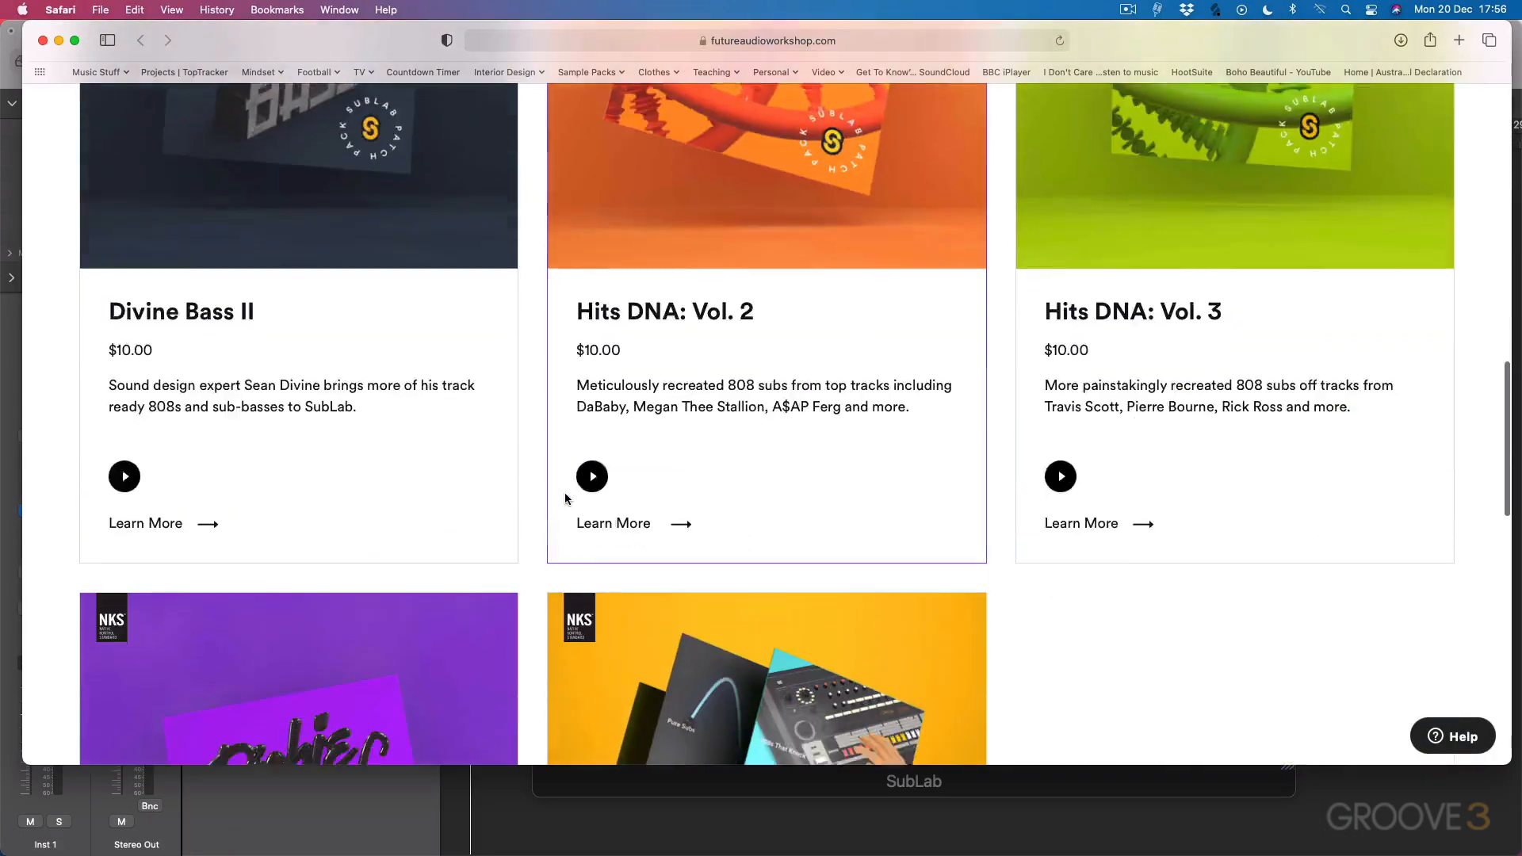
{"action": "scroll", "coordinate": [565, 498], "scroll_direction": "down", "scroll_amount": 12}
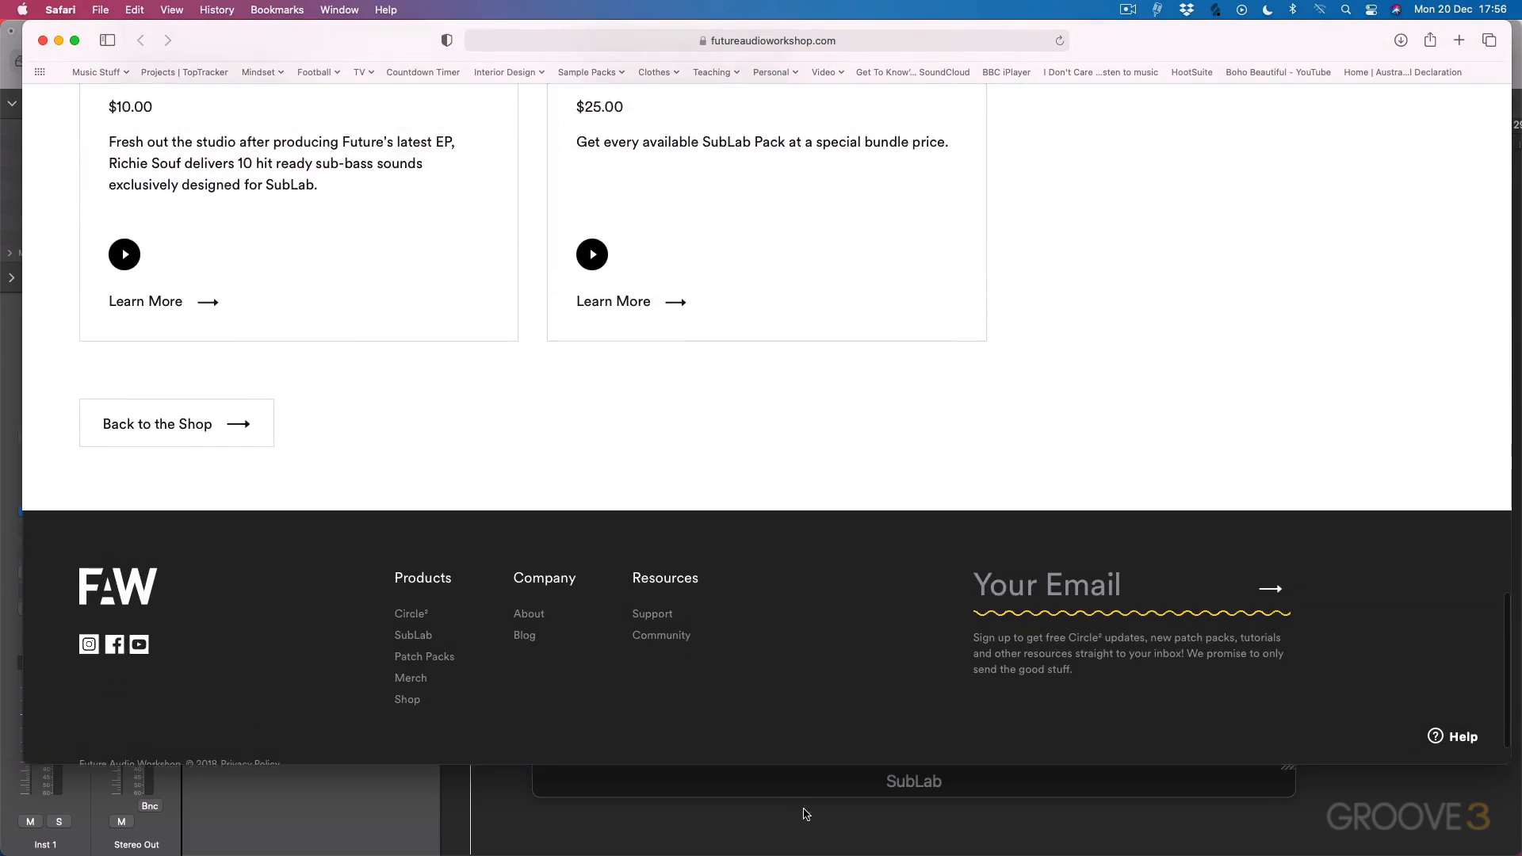
{"action": "left_click", "coordinate": [805, 813]}
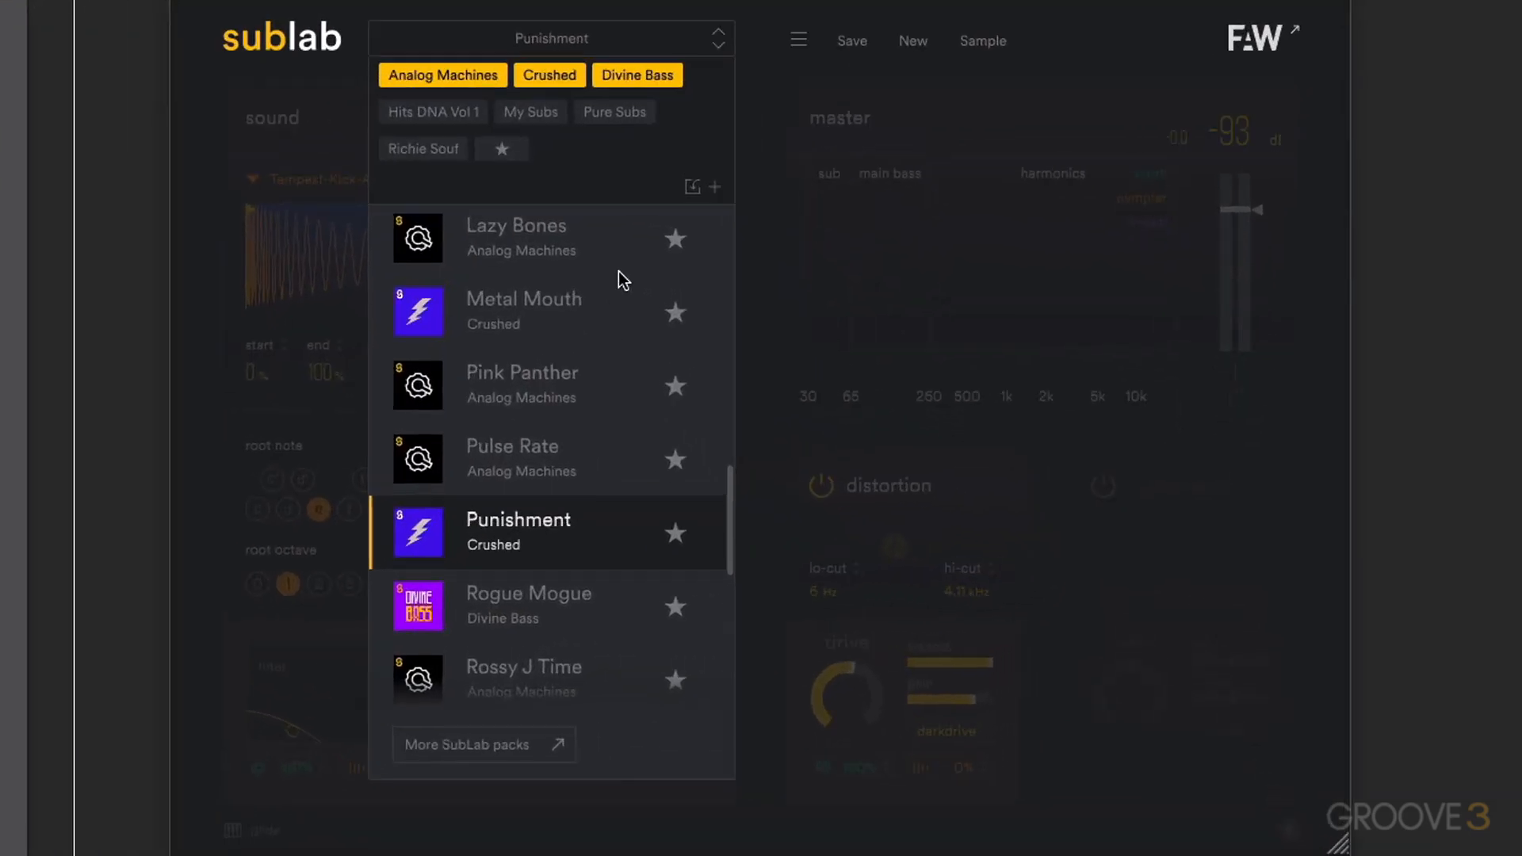
- Mark the Lazy Bones, Pulse Rate and Rogue Mogue presets as favorites
{"action": "left_click", "coordinate": [676, 247]}
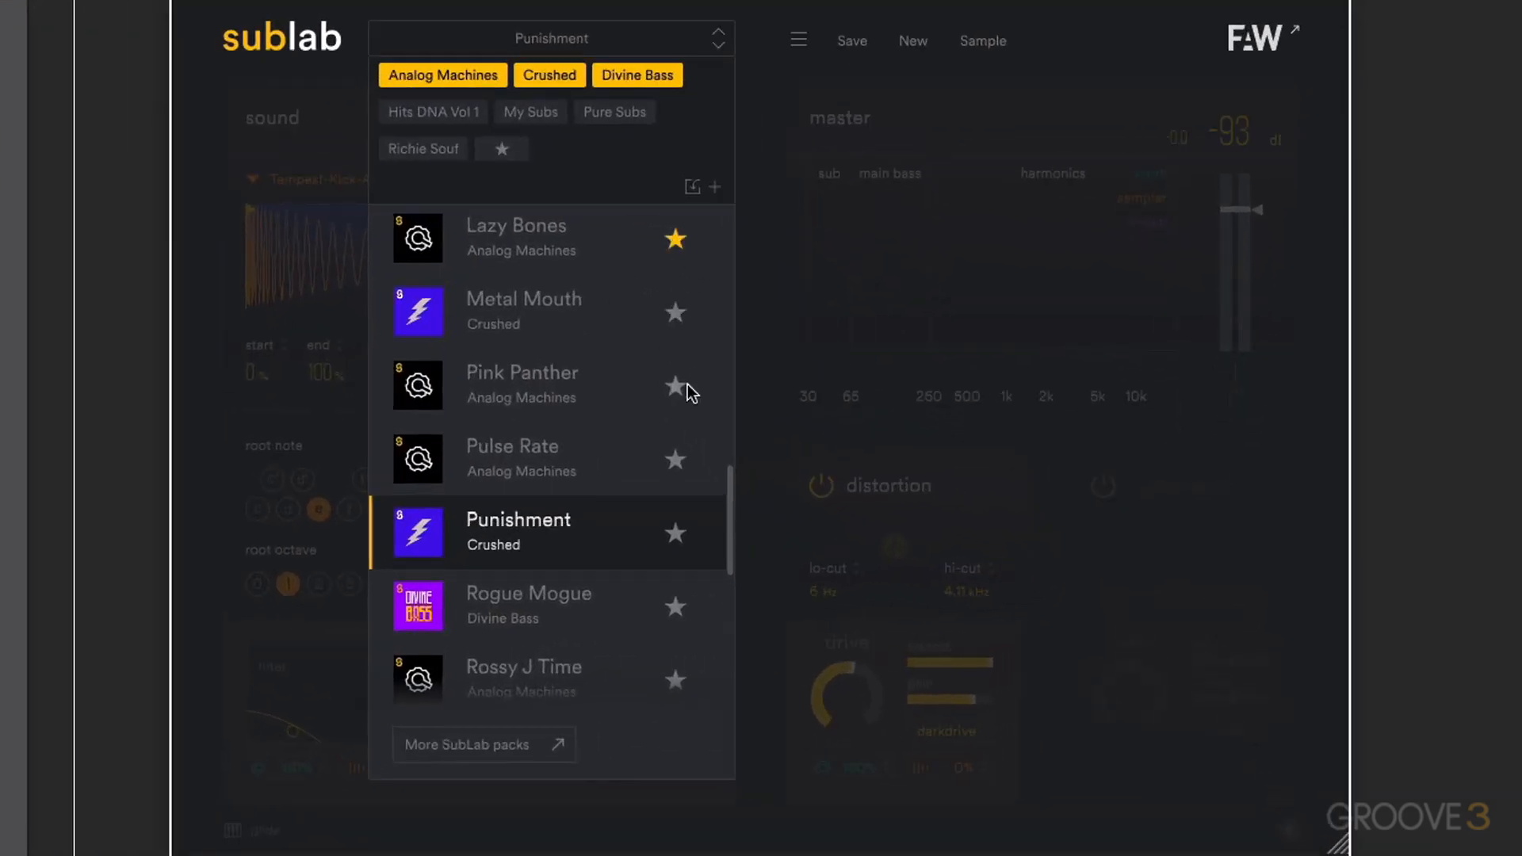
{"action": "left_click", "coordinate": [676, 459]}
{"action": "left_click", "coordinate": [676, 608]}
- Filter the preset list to favorites only, removing the Analog Machines, Crushed and Divine Bass pack filters
{"action": "left_click", "coordinate": [502, 151]}
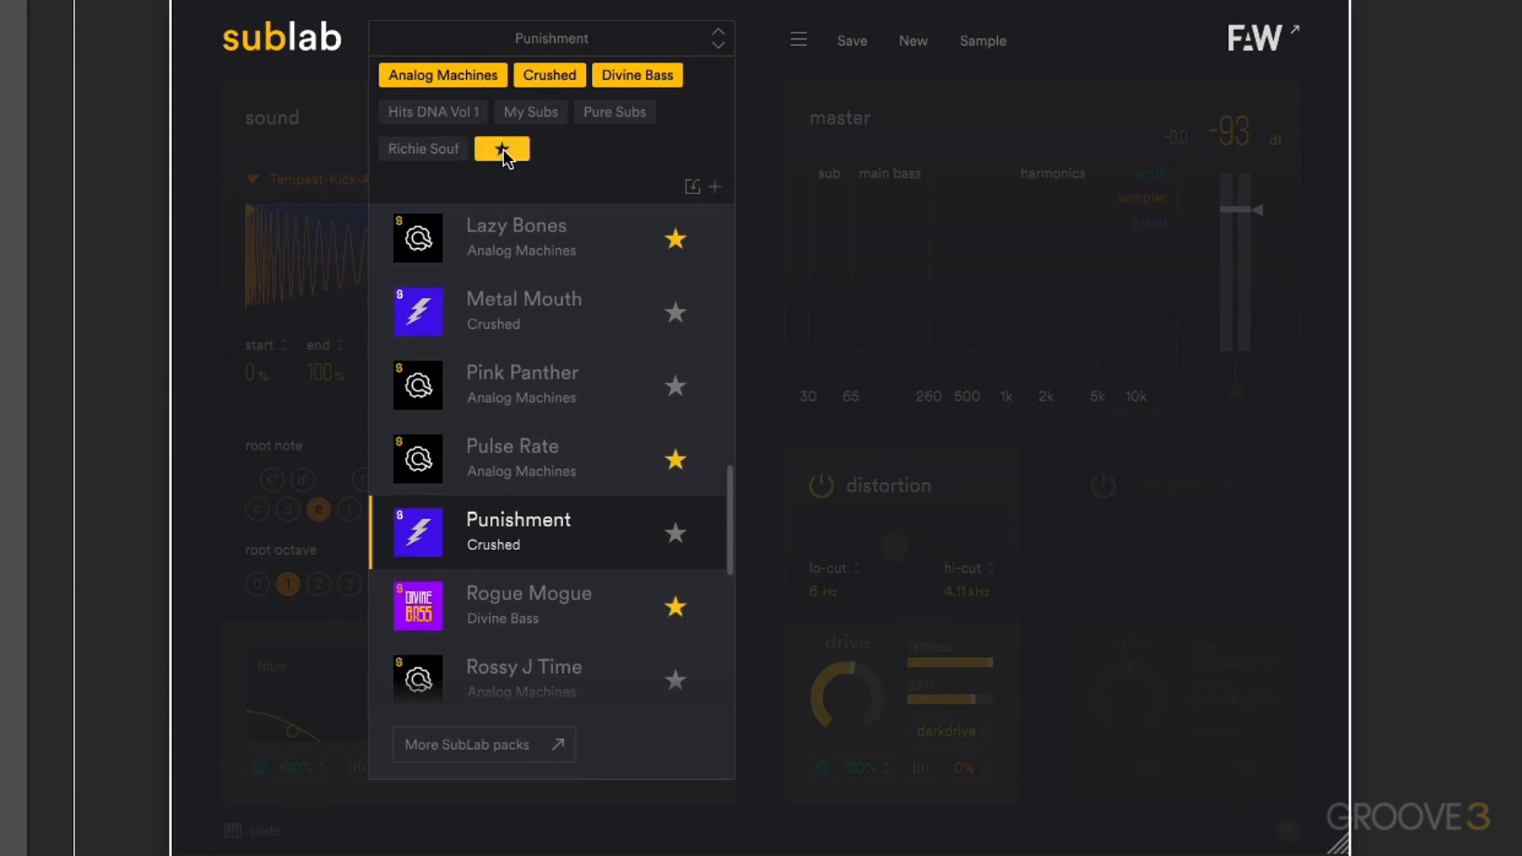
{"action": "left_click", "coordinate": [468, 75]}
{"action": "left_click", "coordinate": [559, 75]}
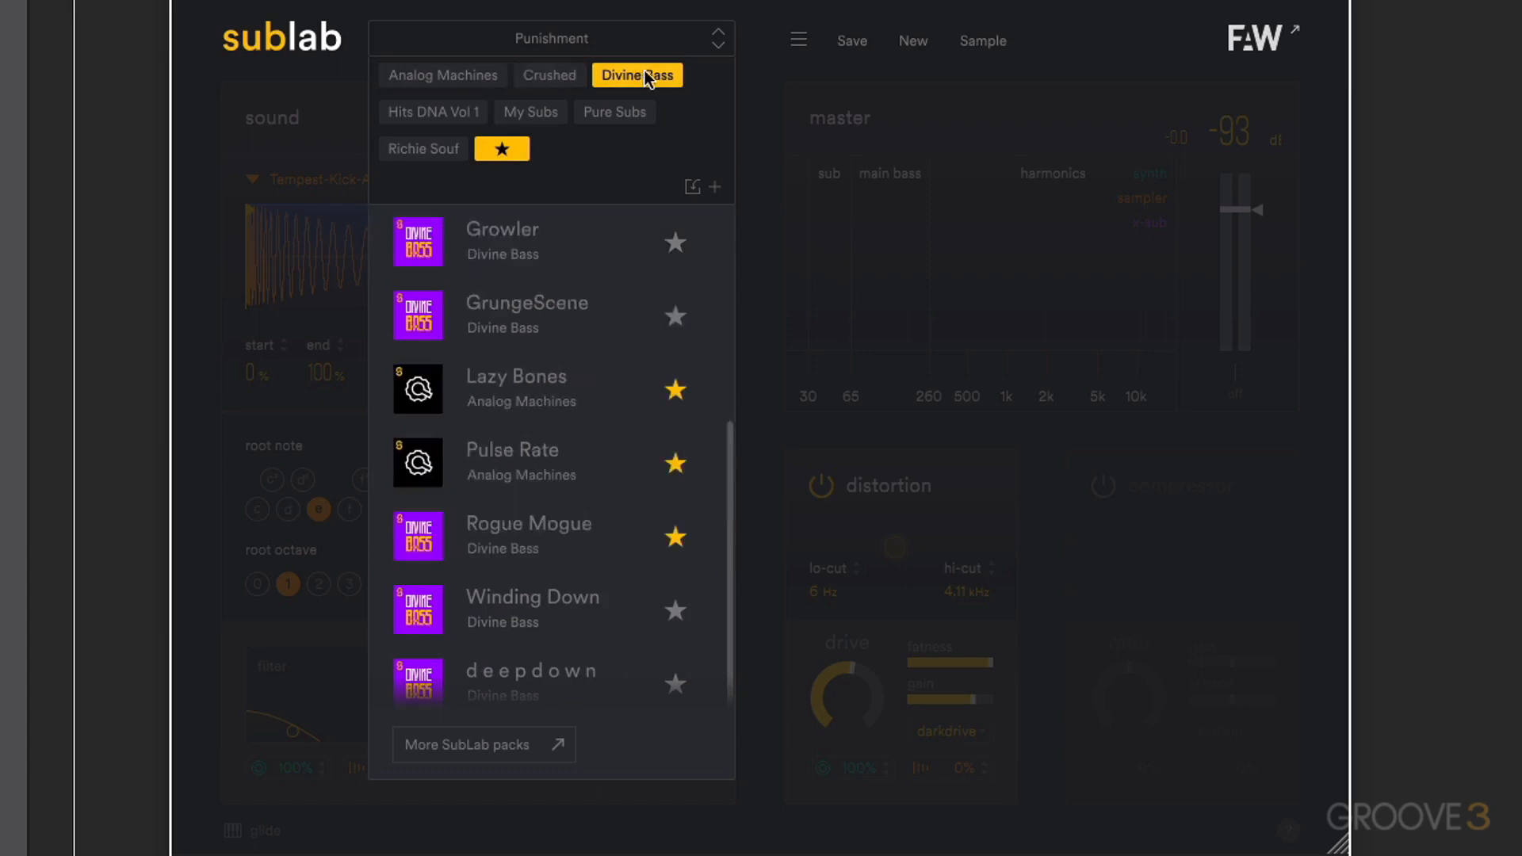
{"action": "left_click", "coordinate": [645, 73]}
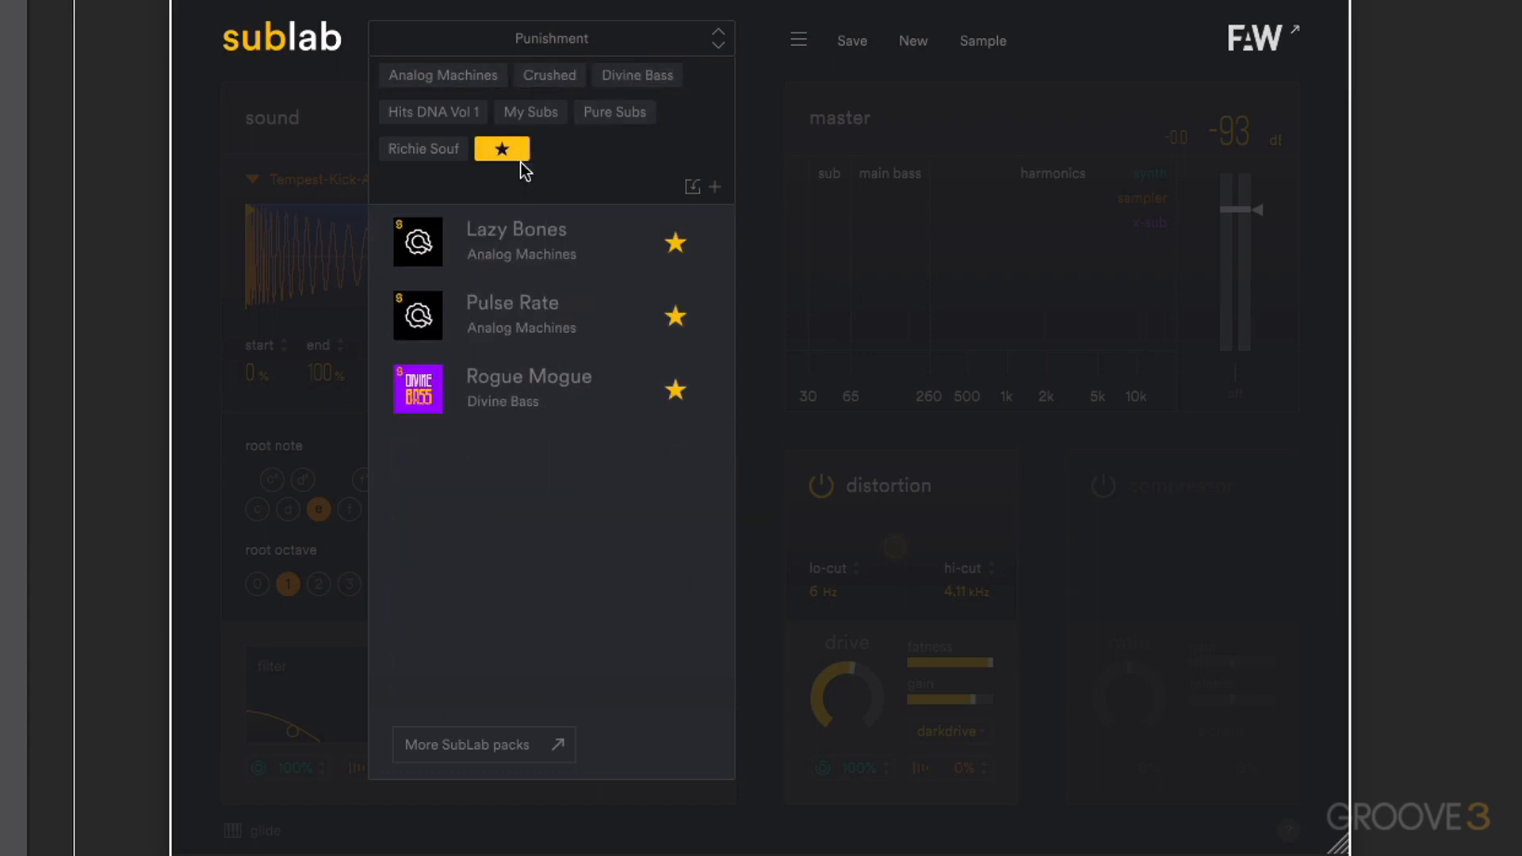
- View the pack import file chooser and the new patch pack naming form, cancel both, and close the preset browser
{"action": "left_click", "coordinate": [691, 188]}
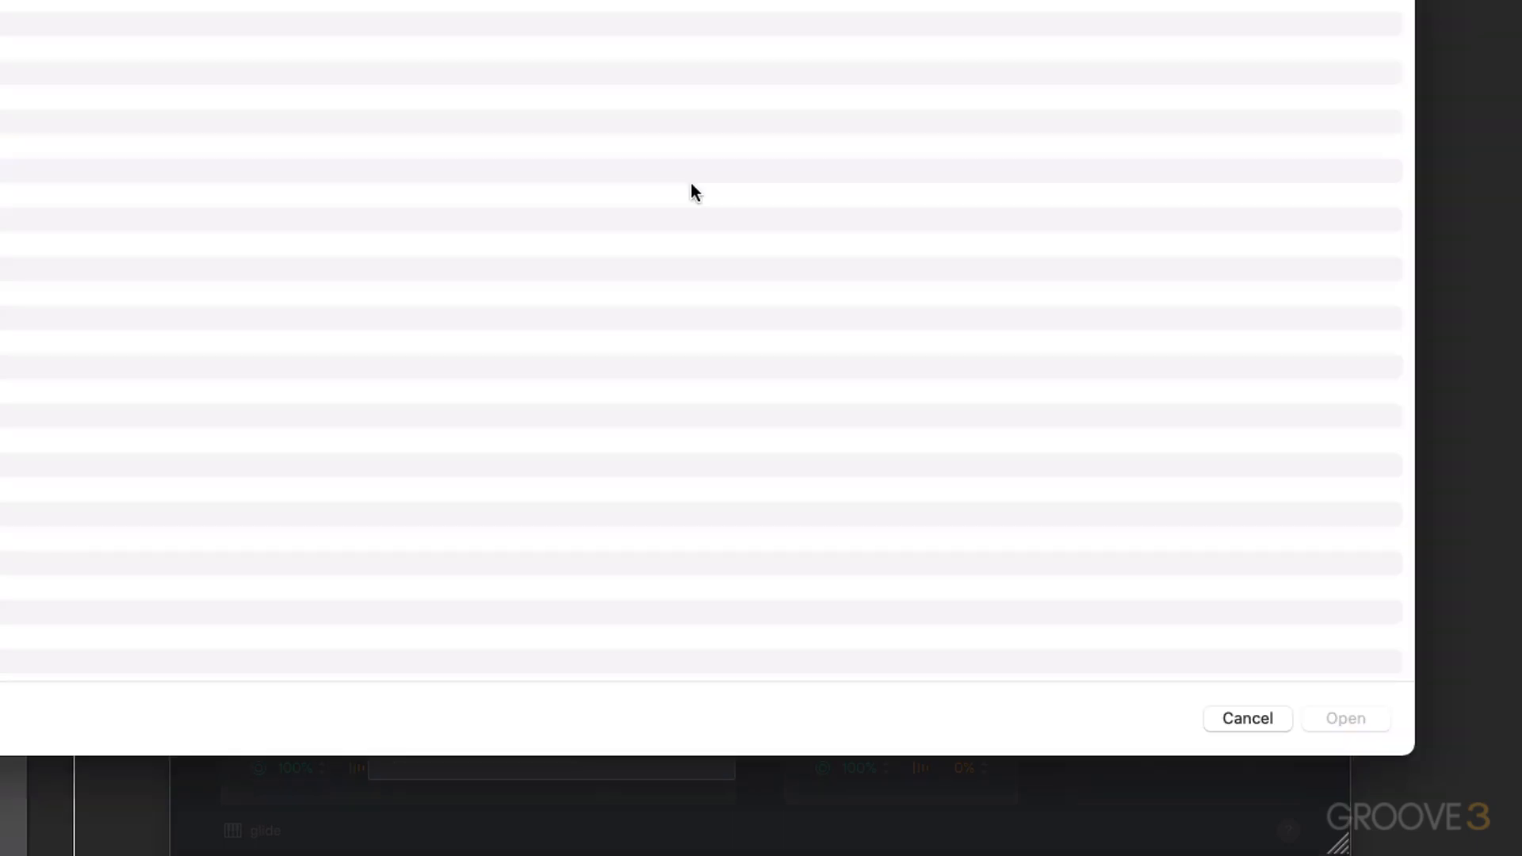
{"action": "left_click", "coordinate": [1242, 718]}
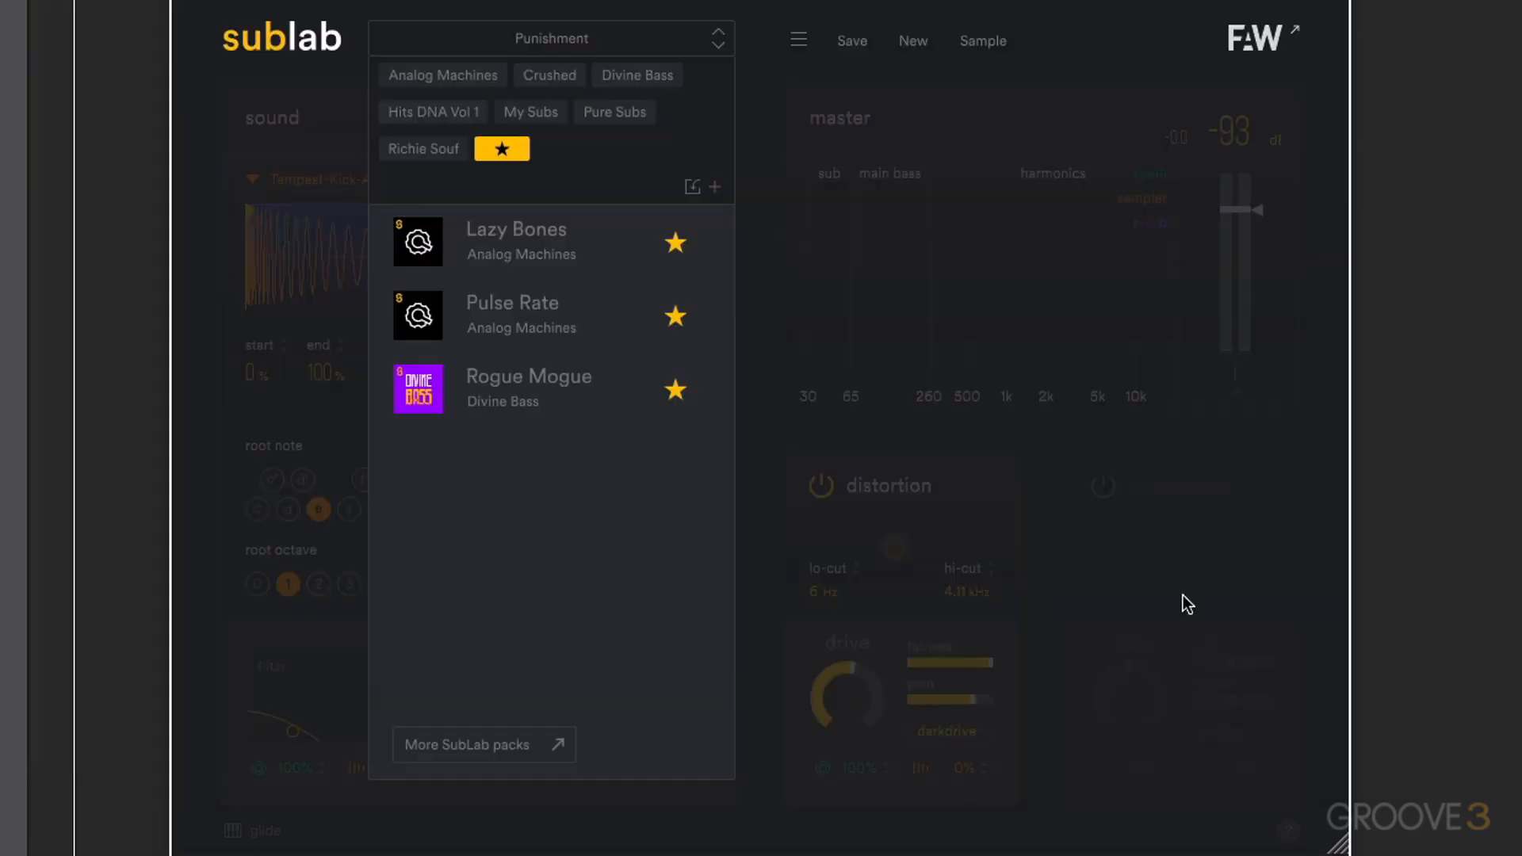
{"action": "left_click", "coordinate": [714, 187]}
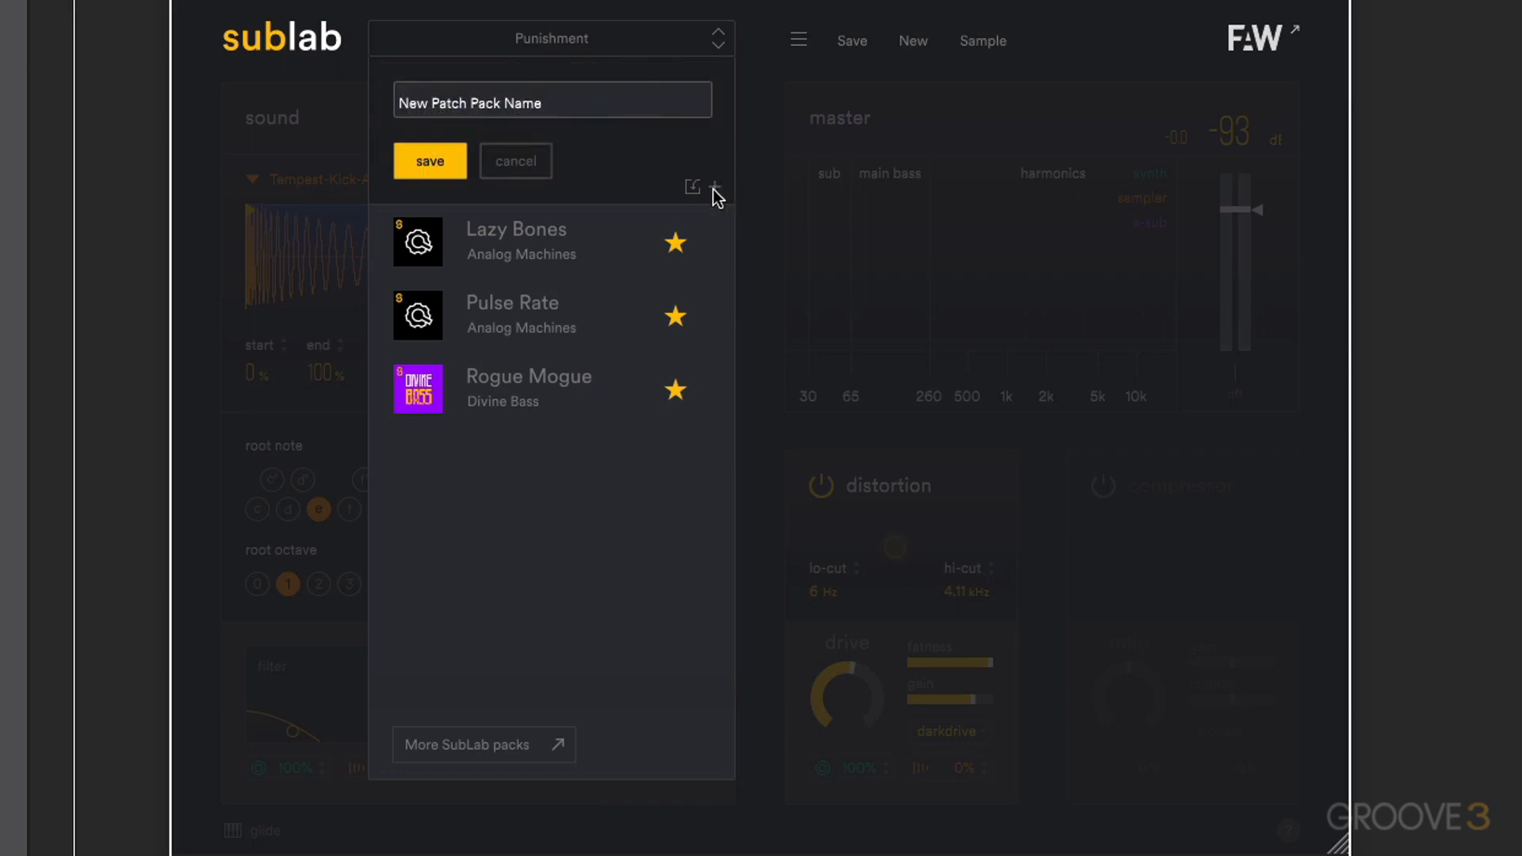
{"action": "left_click", "coordinate": [517, 162]}
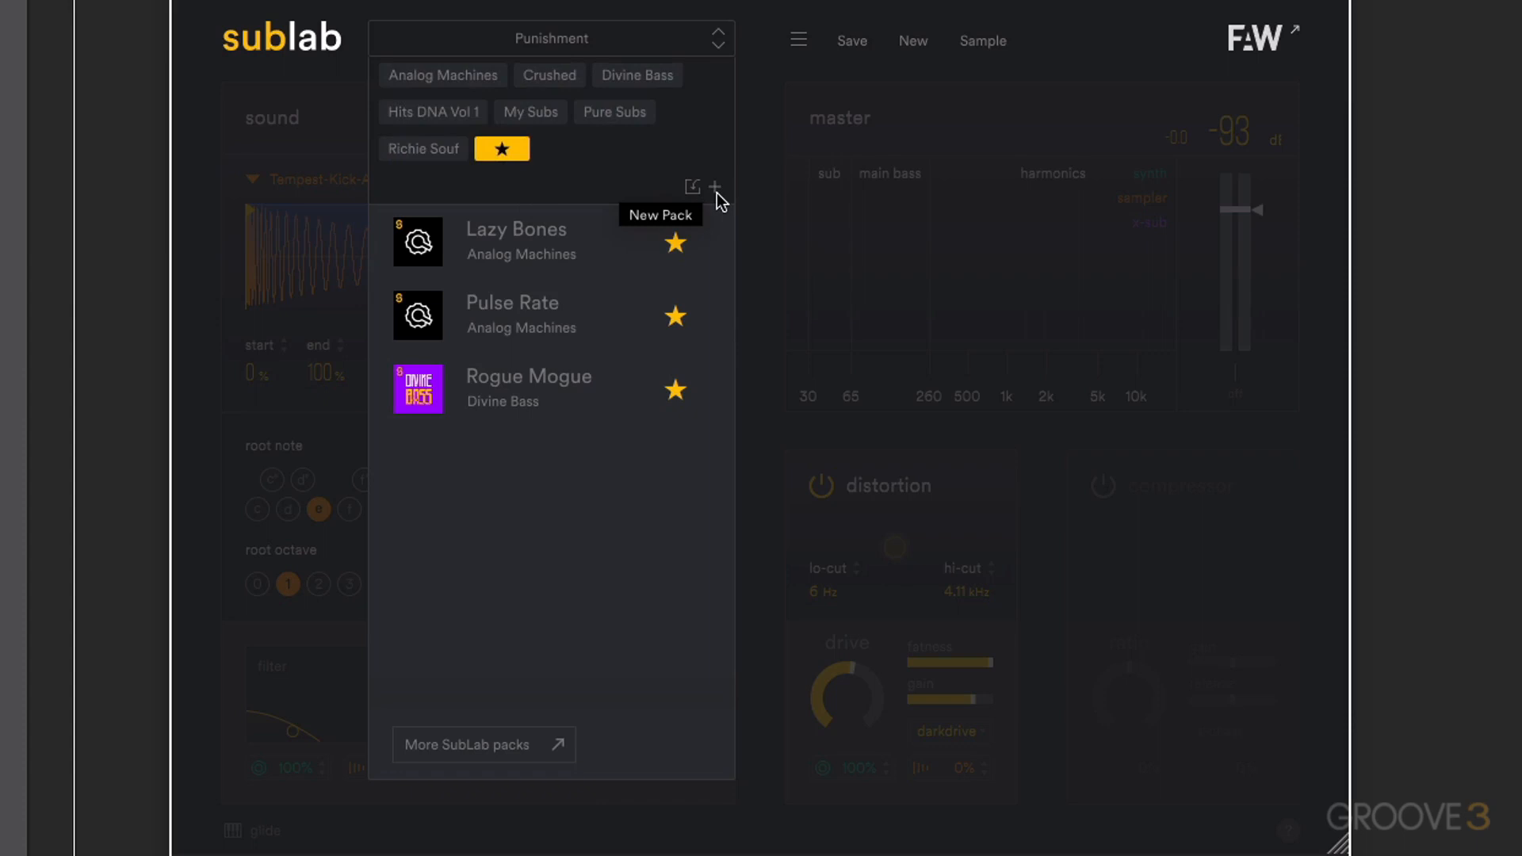
{"action": "left_click", "coordinate": [556, 32]}
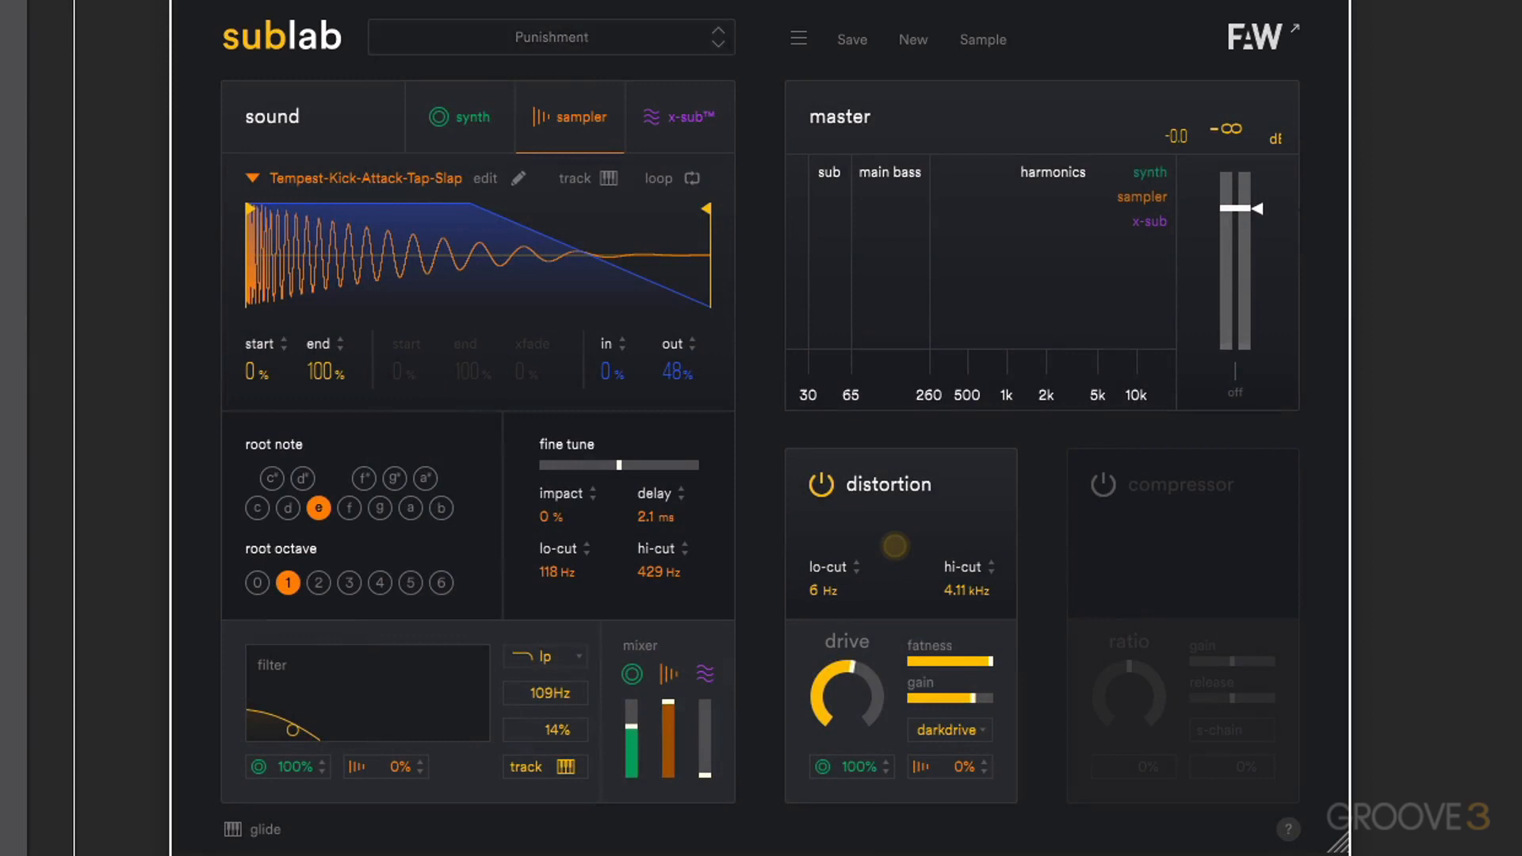
- View the save form for the Punishment preset, cancel it, and start a new sound
{"action": "left_click", "coordinate": [852, 41]}
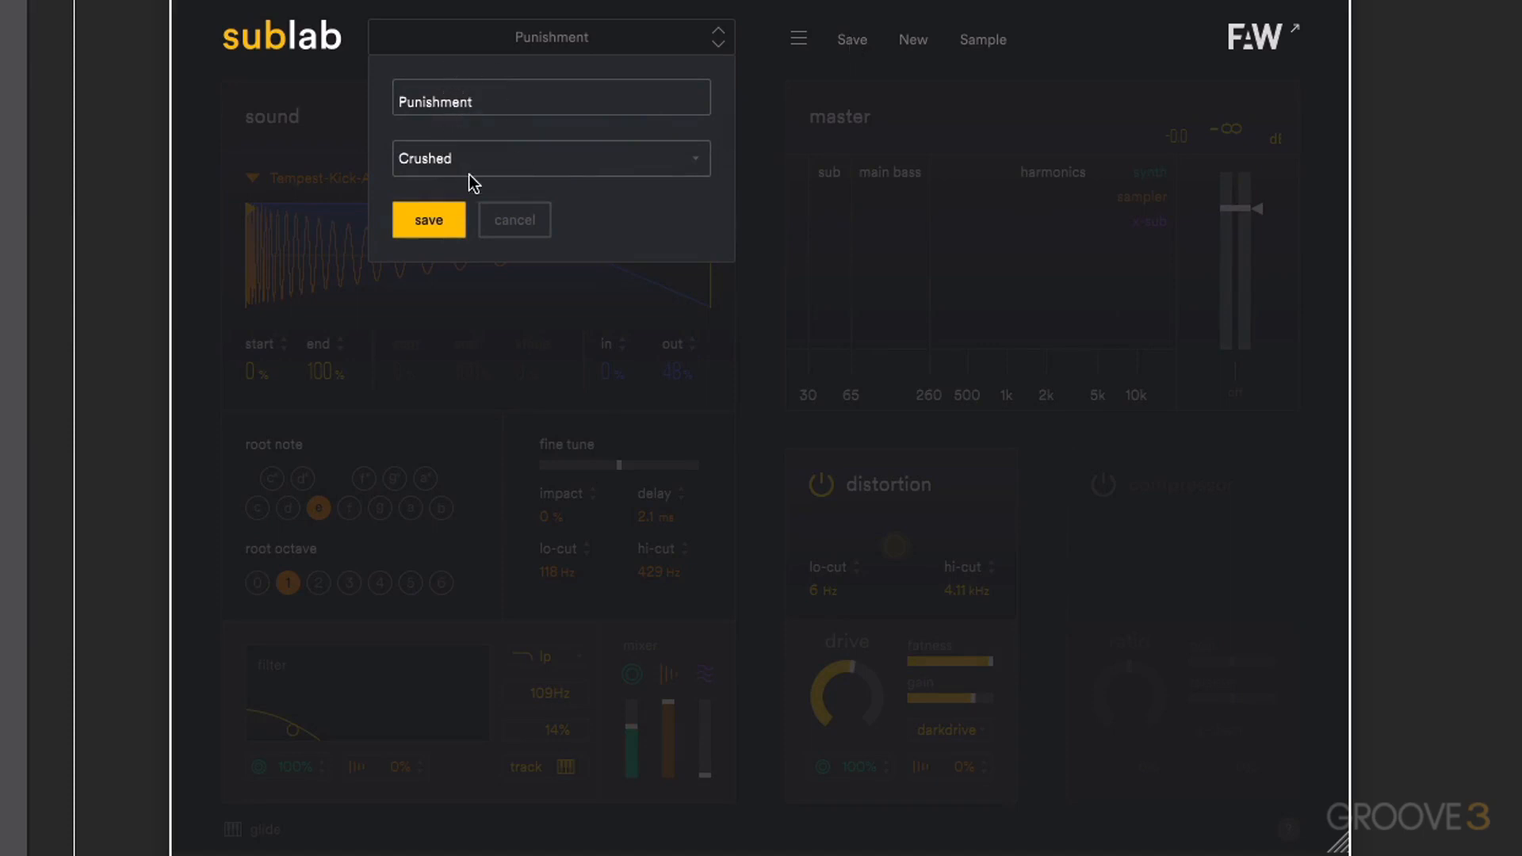
{"action": "left_click", "coordinate": [516, 212]}
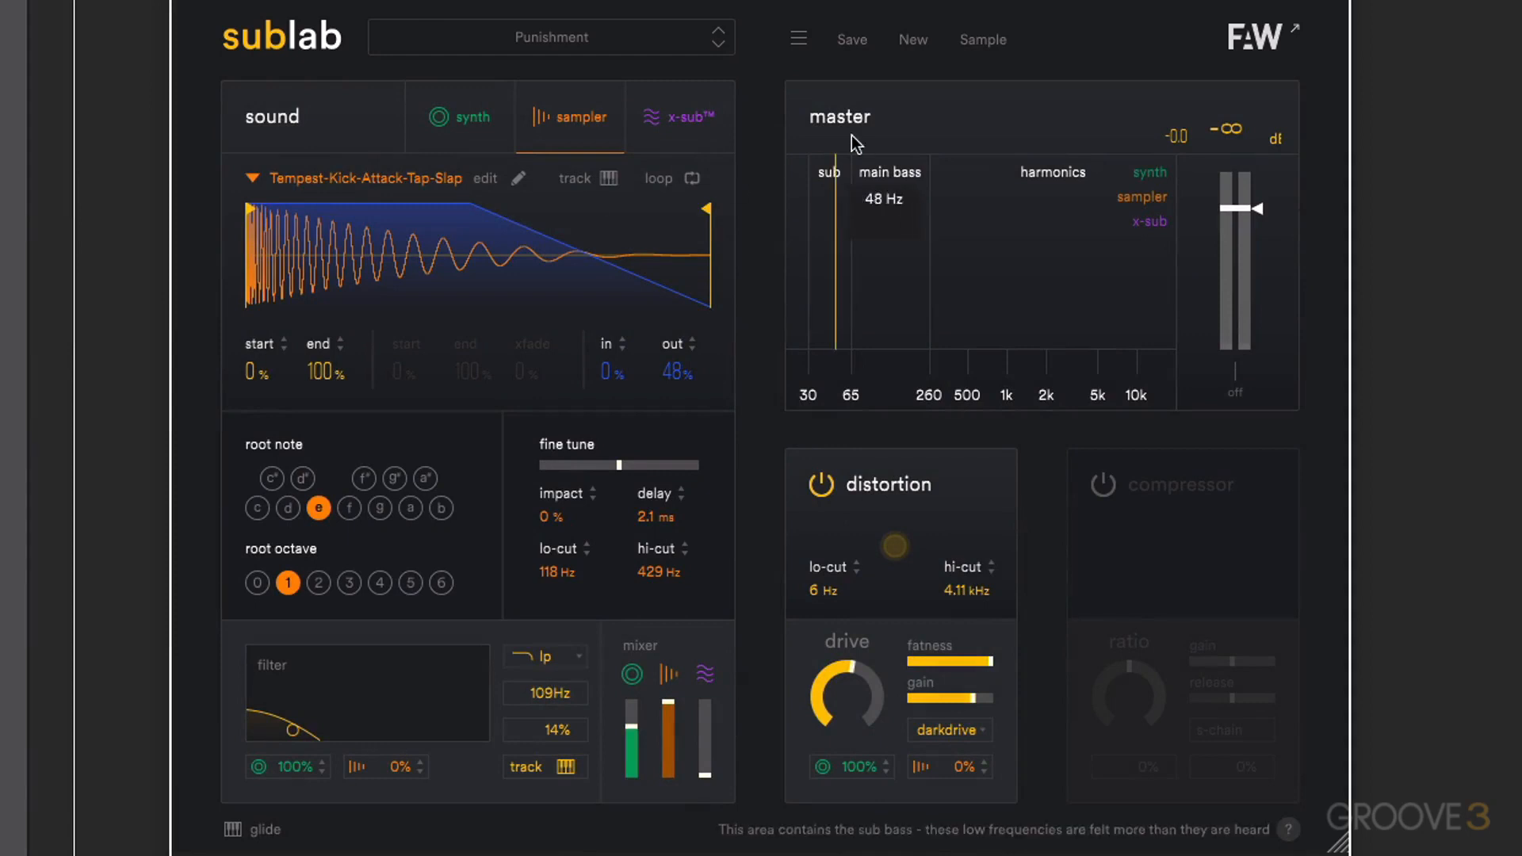
{"action": "left_click", "coordinate": [919, 41]}
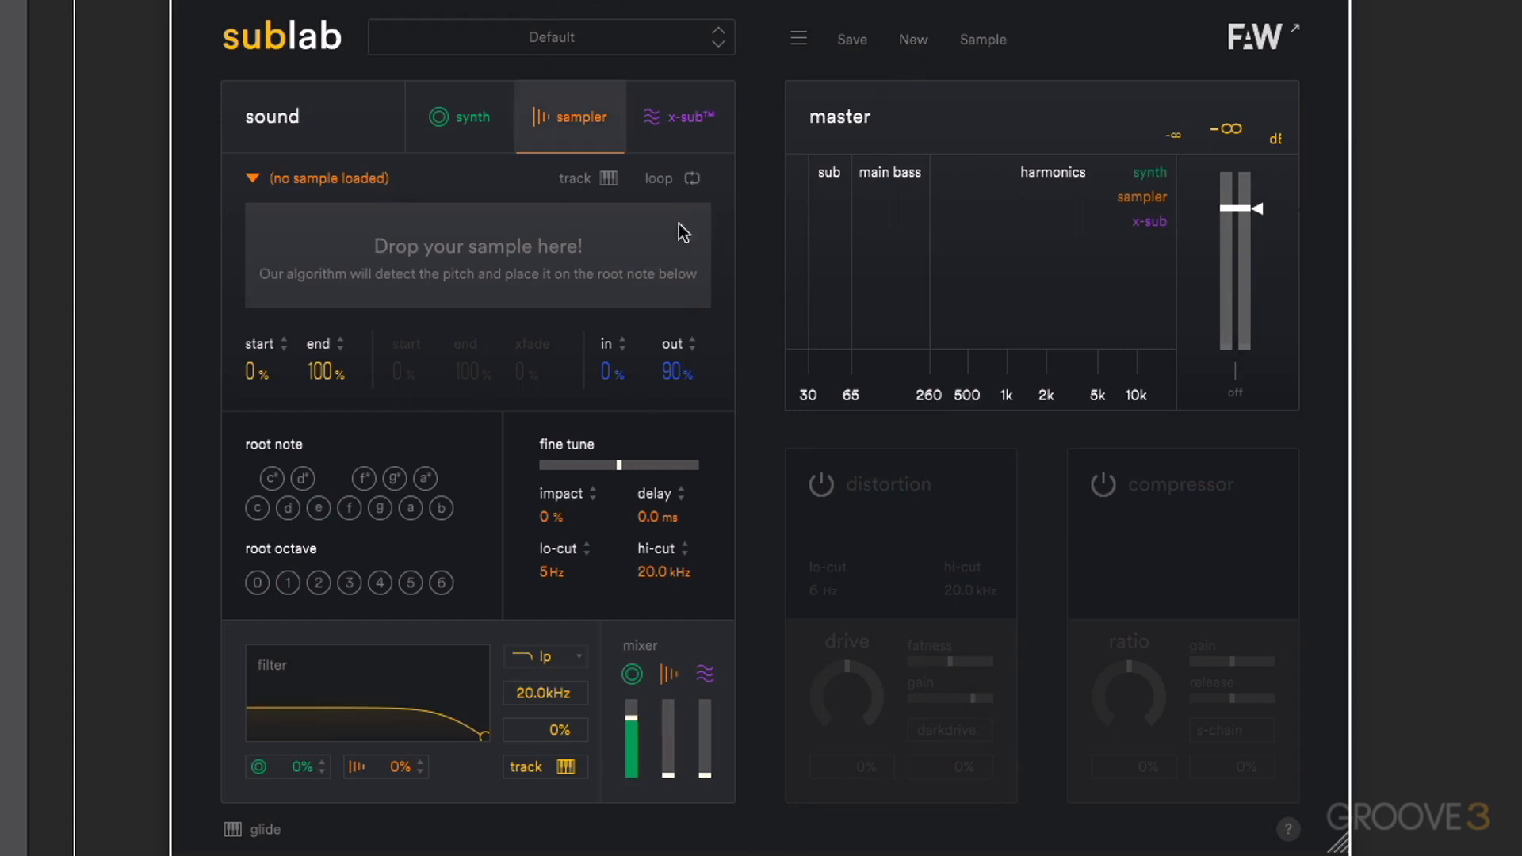
- Check the preset browser and the settings menu with its pack folder options, and close both
{"action": "left_click", "coordinate": [553, 37]}
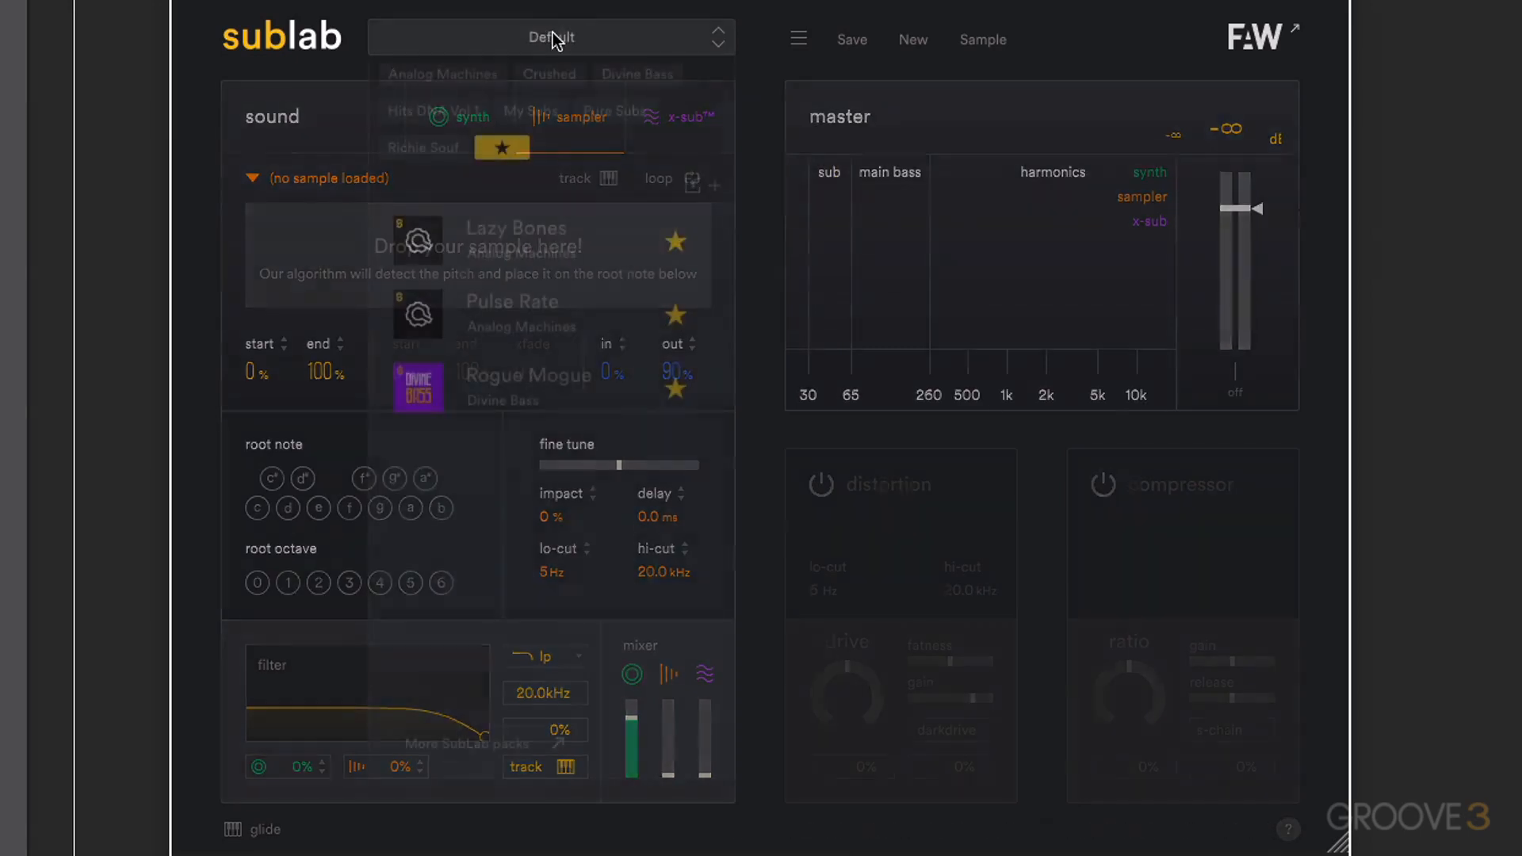
{"action": "left_click", "coordinate": [796, 40]}
{"action": "left_click", "coordinate": [797, 40]}
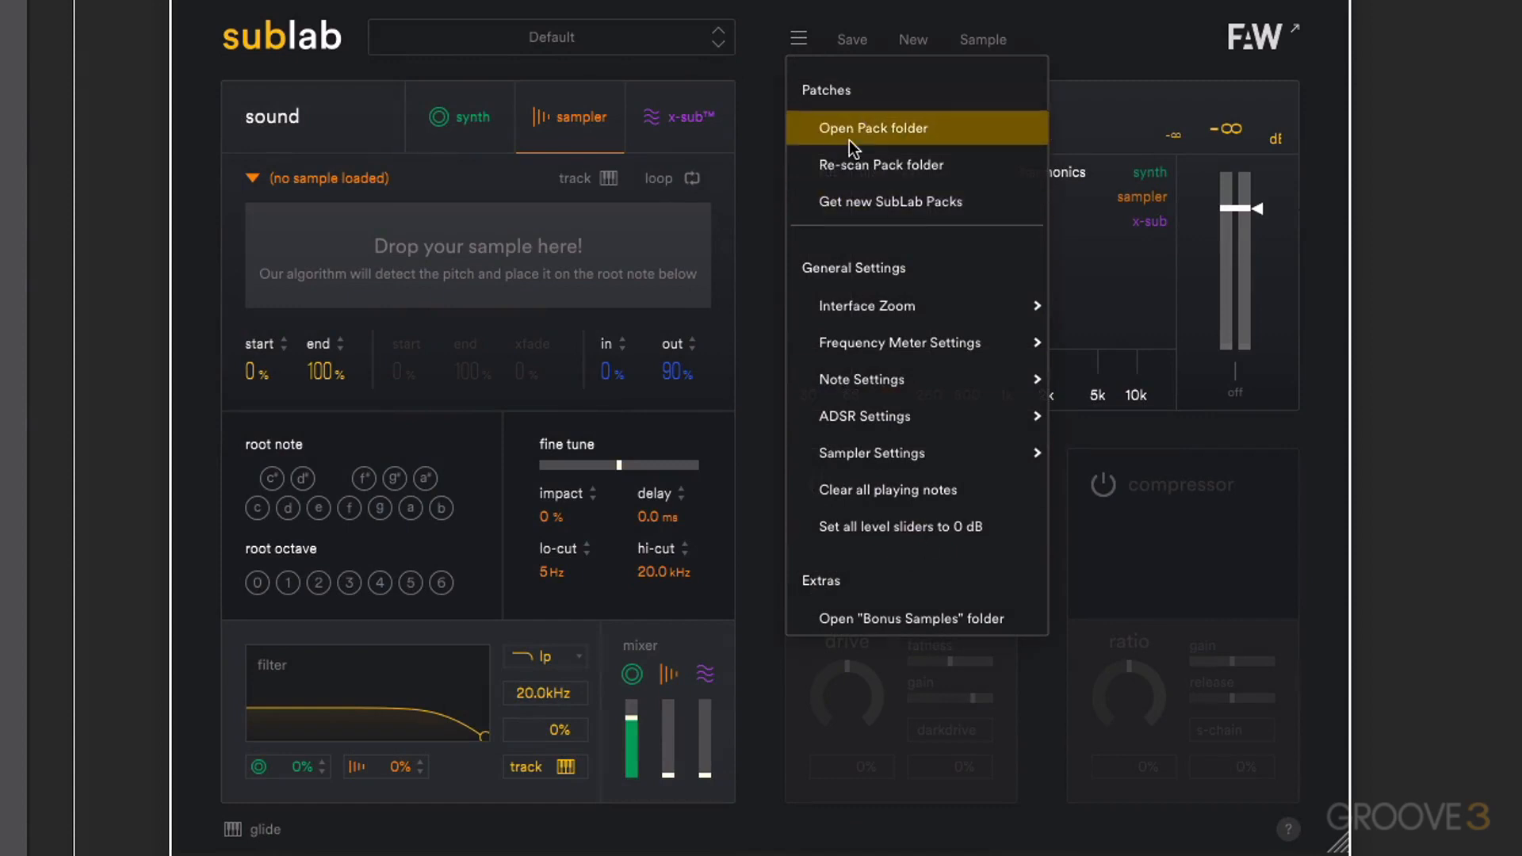
{"action": "left_click", "coordinate": [891, 75]}
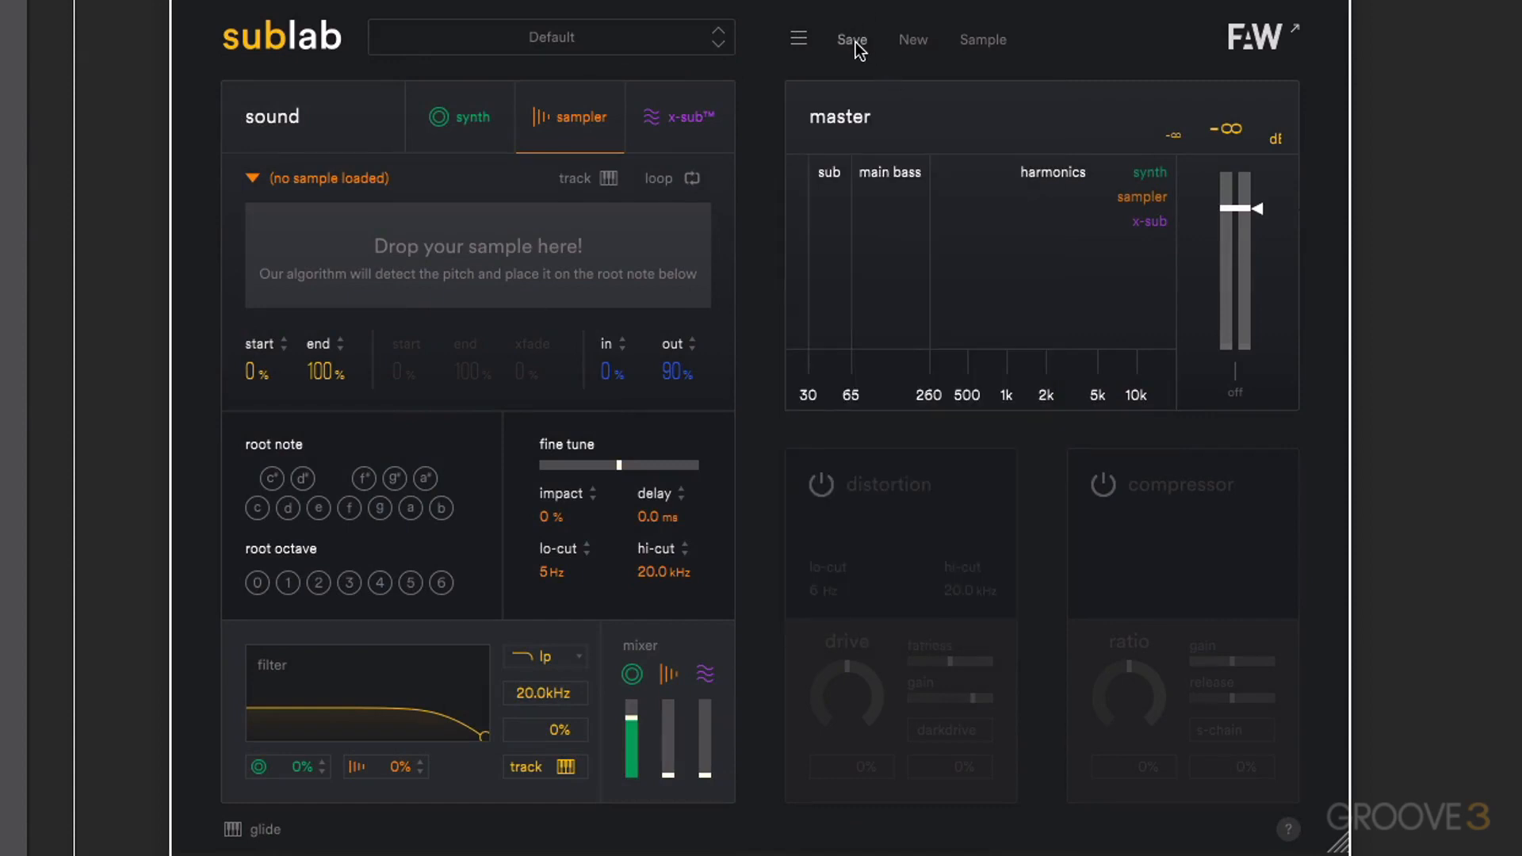